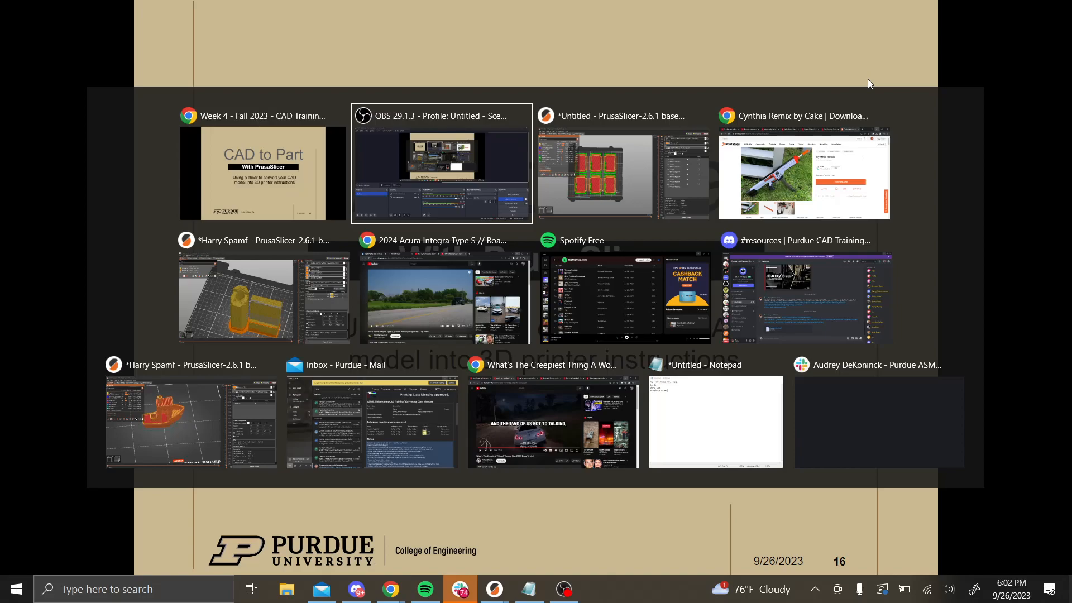
Switch to the Discord resources channel and open the PrusaSlicer download link posted on September 26, 2023
key(alt+Tab)
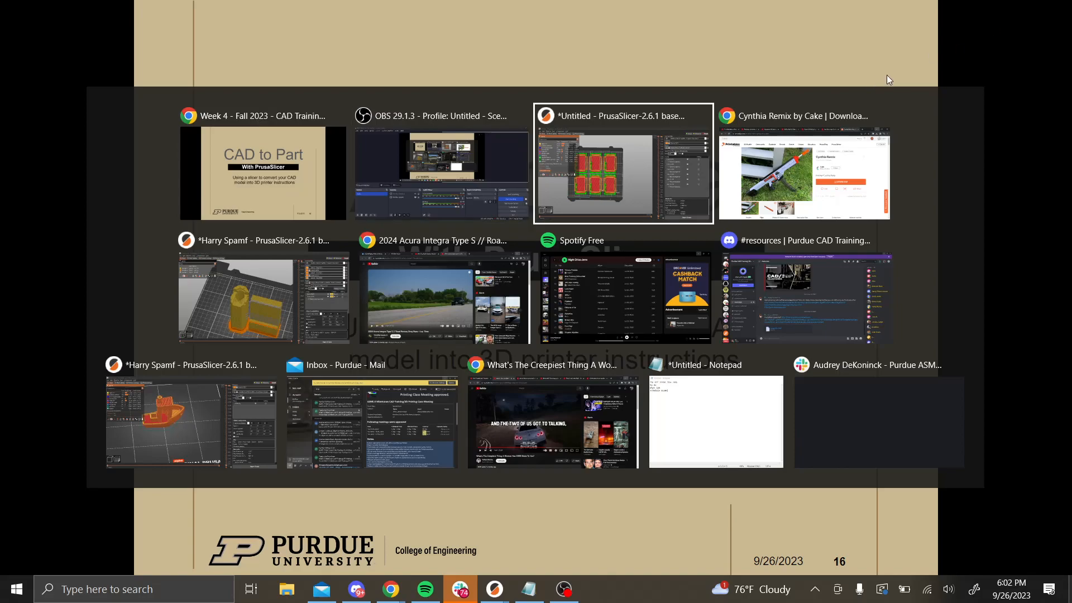
click(772, 276)
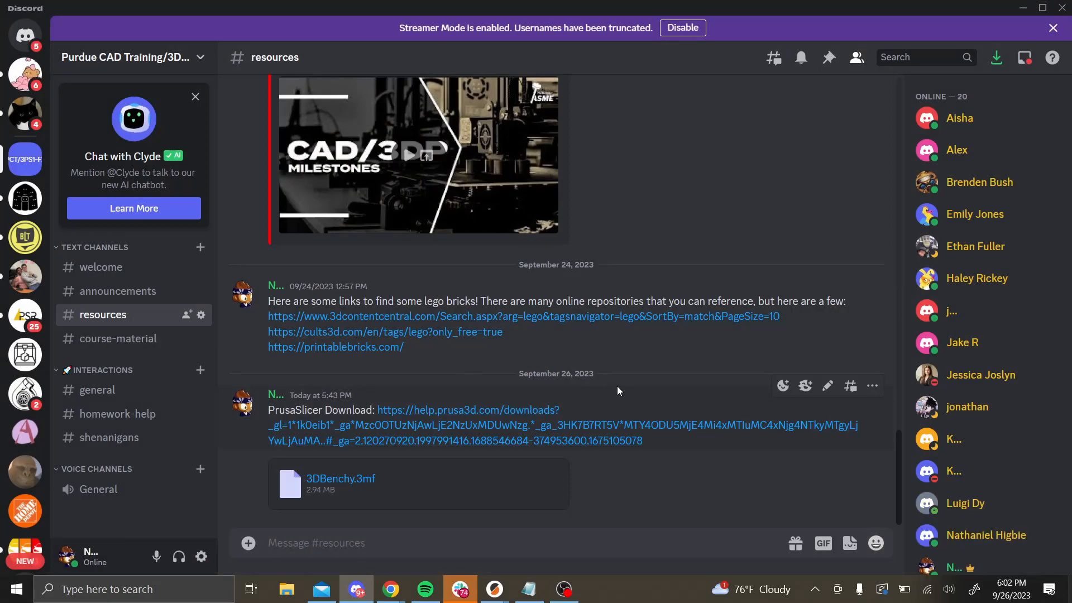
click(538, 440)
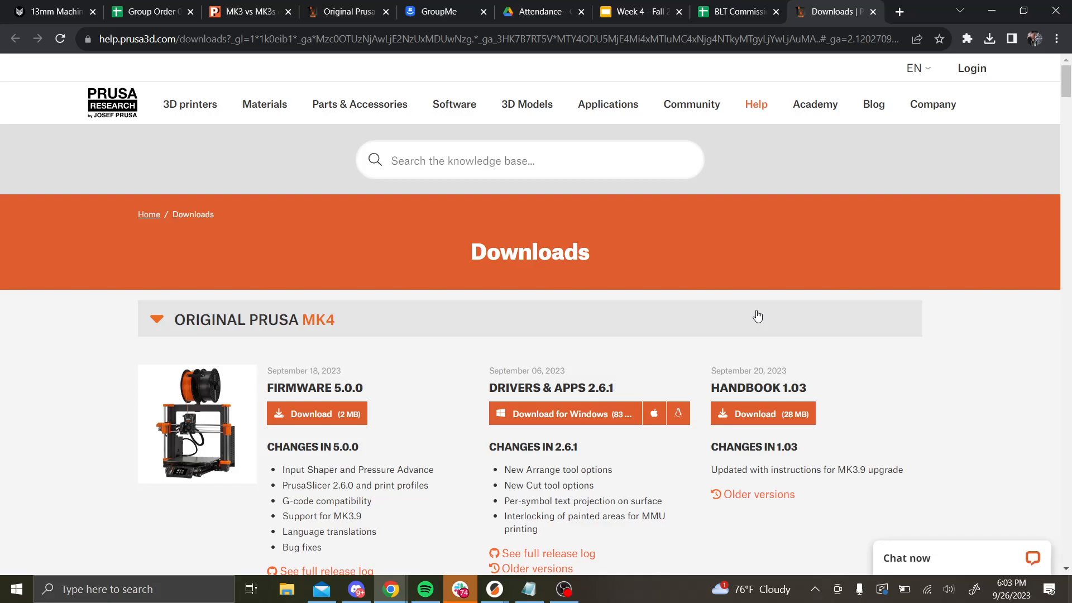
key(alt+Tab)
key(alt+shift+Tab)
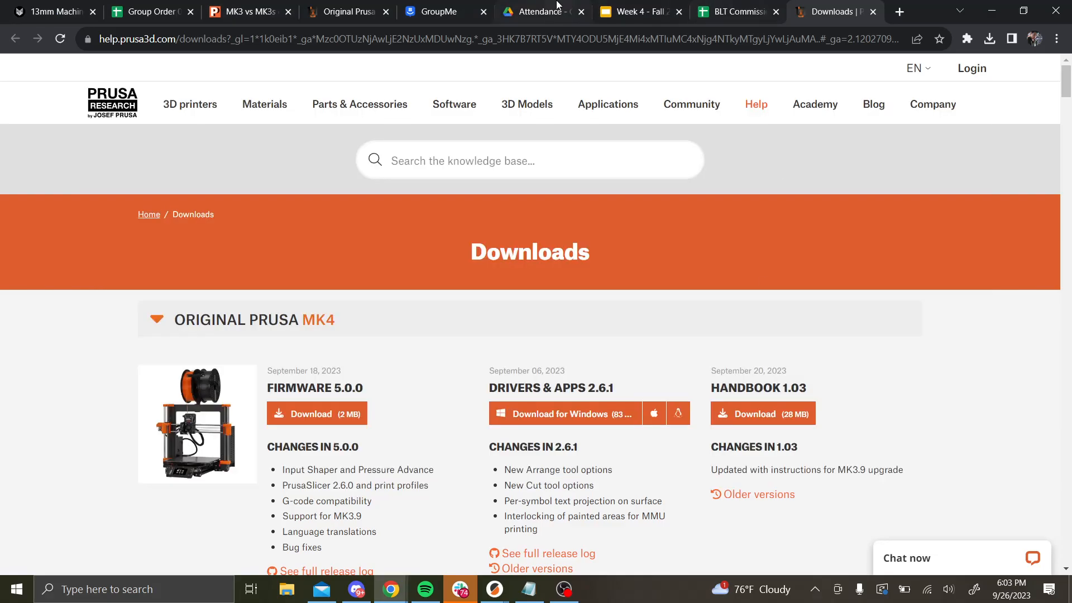
Open the Week 4 - Grading Rubric Fall 2023 document from the Fall 2023 Rubircs folder in Google Drive
click(430, 6)
click(539, 10)
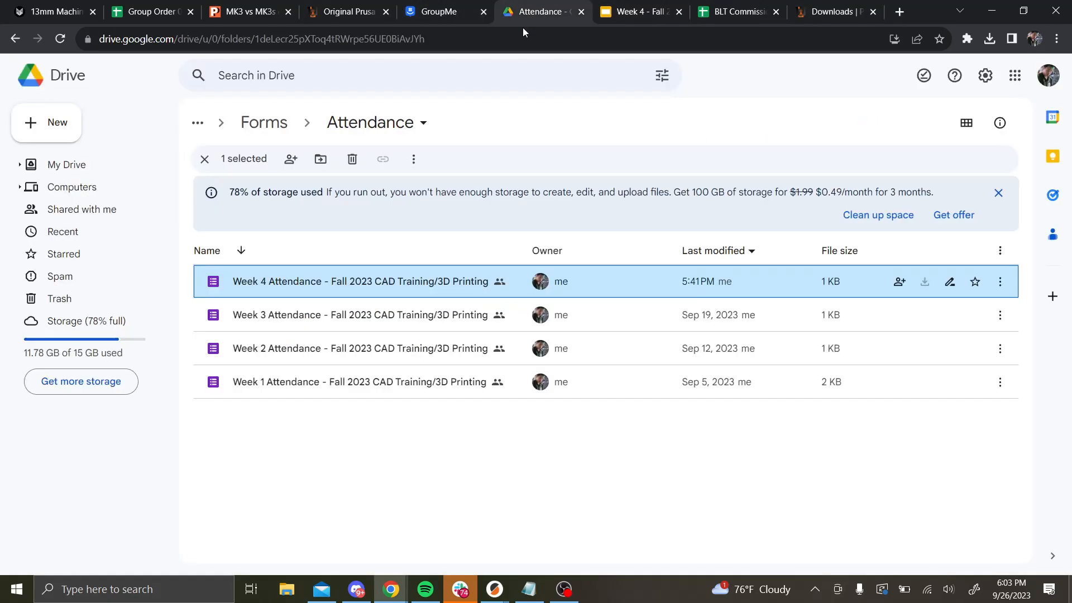
click(266, 124)
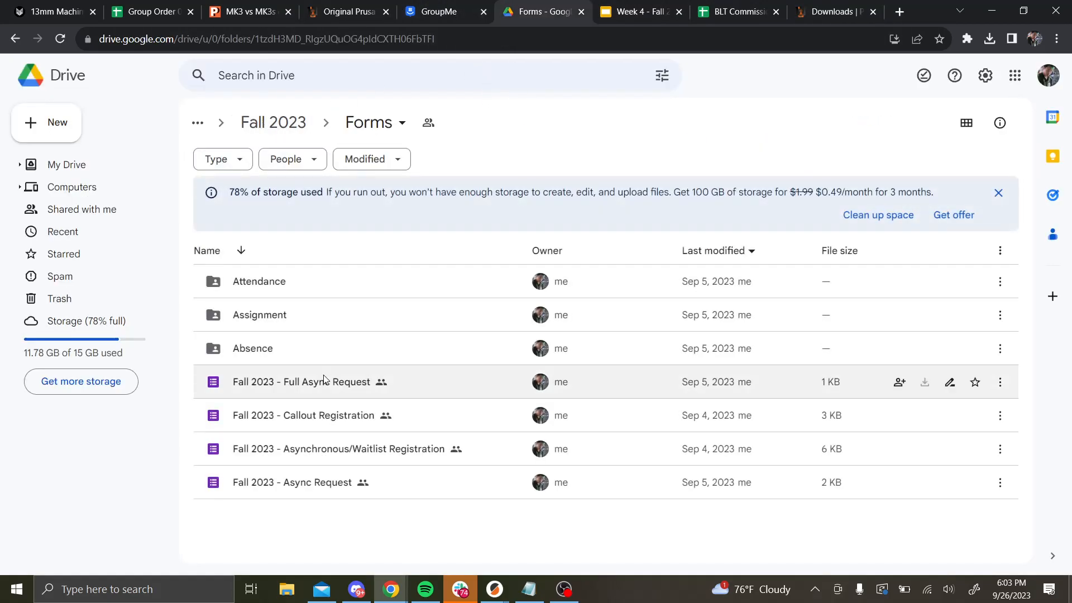
click(274, 124)
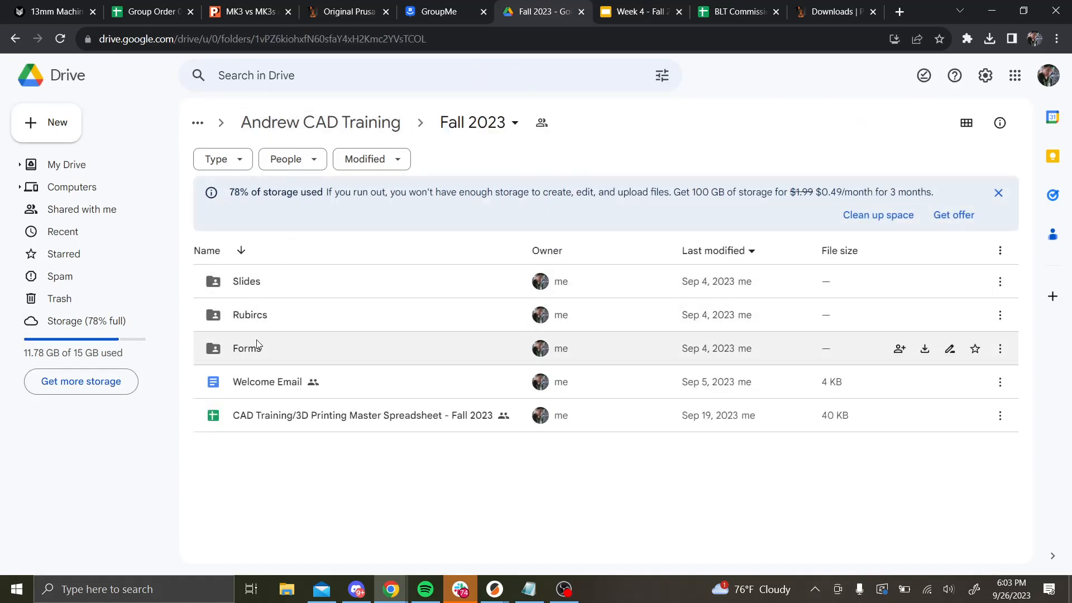
double_click(258, 323)
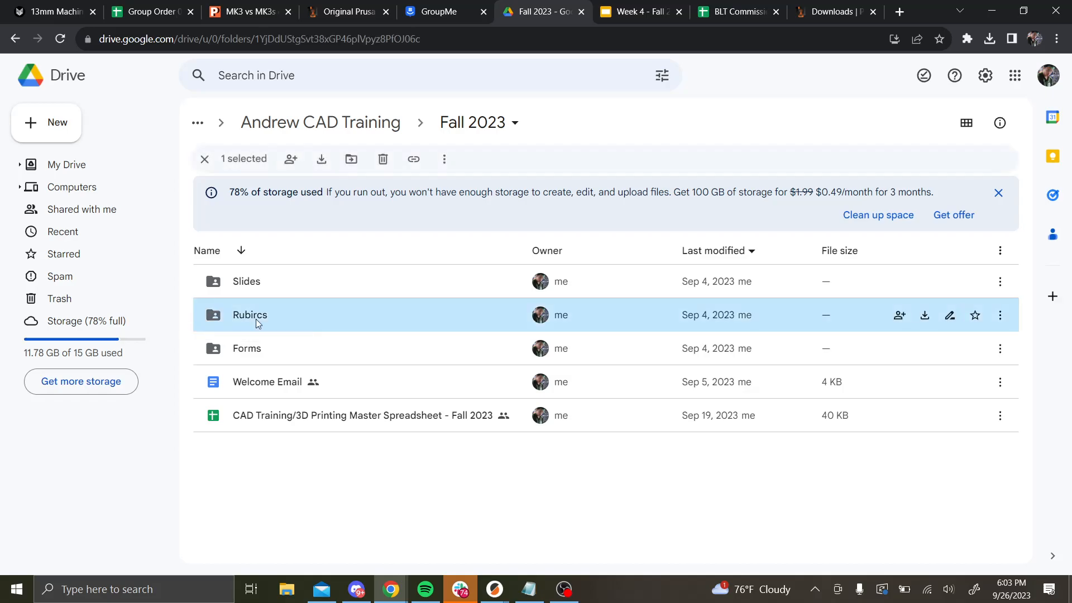
click(284, 284)
double_click(283, 283)
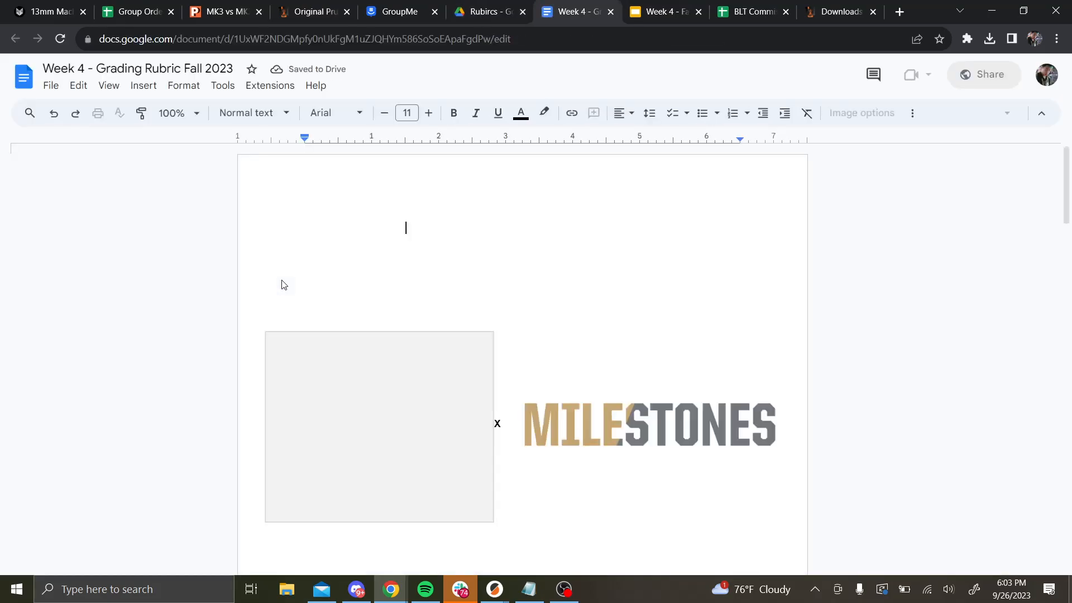
Return to the Prusa Downloads page and look at the Windows download under Drivers & Apps 2.6.1
click(837, 11)
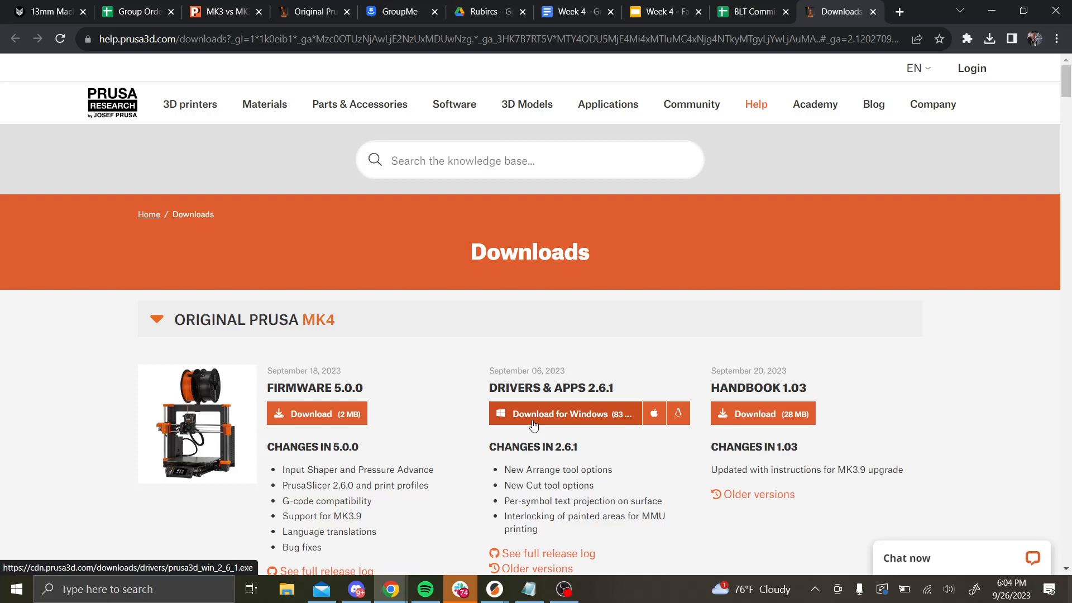
key(alt+Tab)
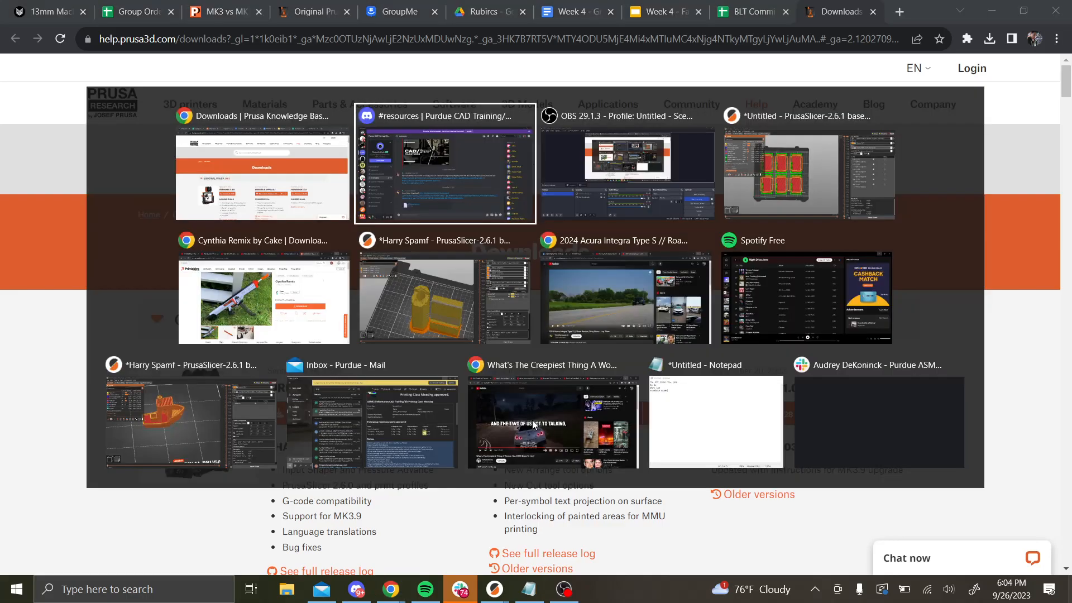
key(alt+shift+Tab)
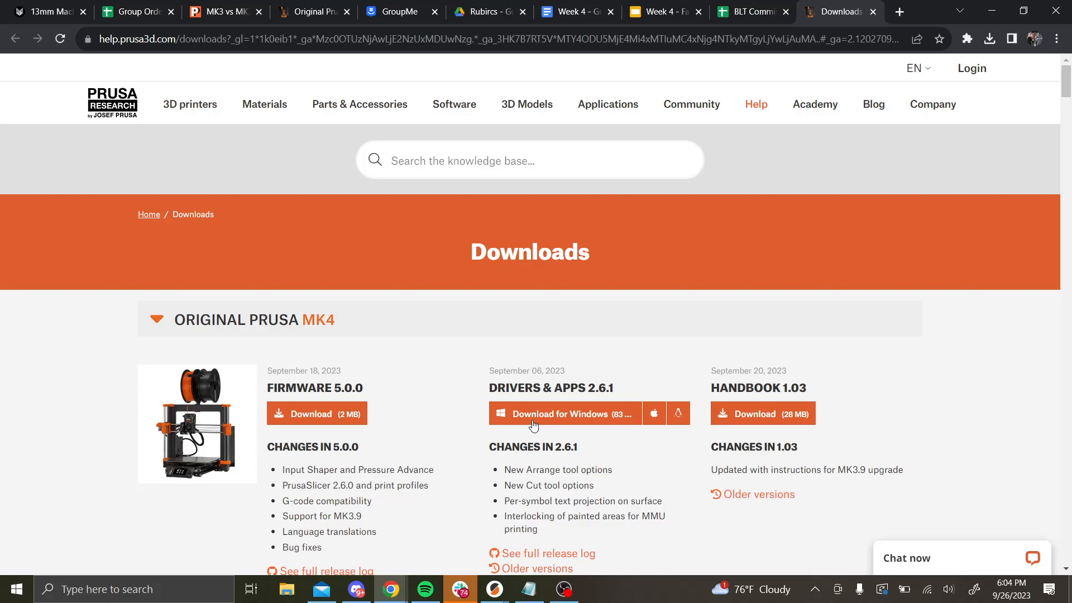
key(alt+Tab)
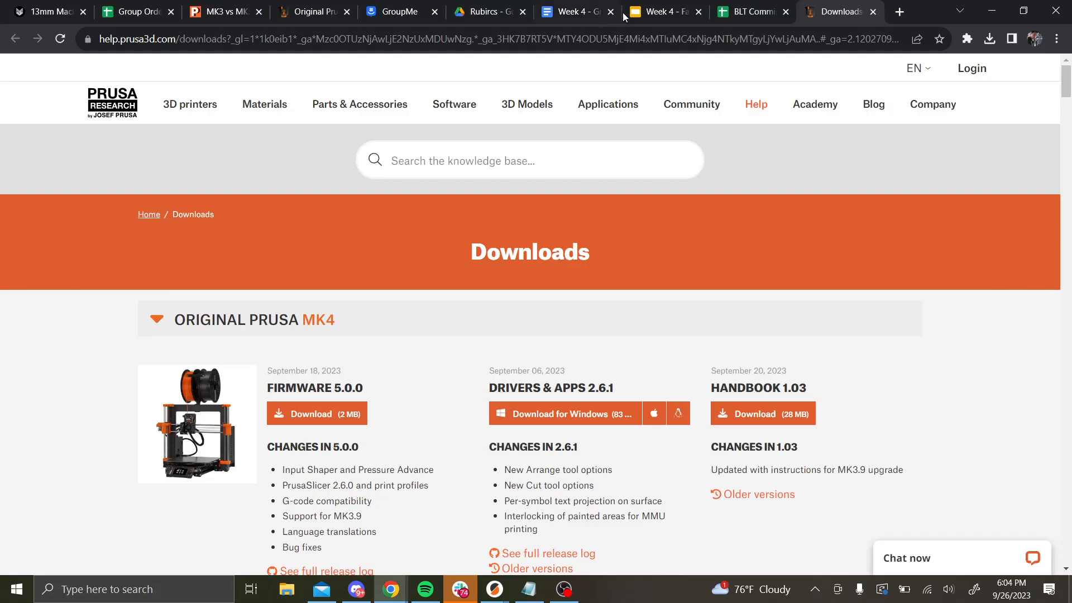
Review slides 17 to 19 of the Week 4 CAD Training lecture deck, covering slicer software, first steps and Assignment 9
click(626, 15)
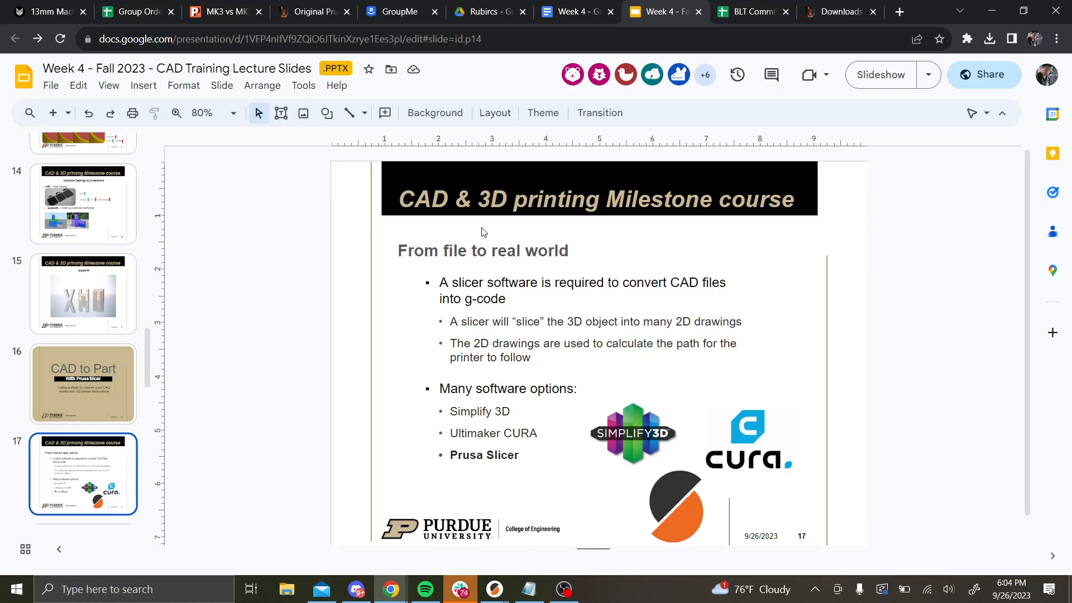
key(Down)
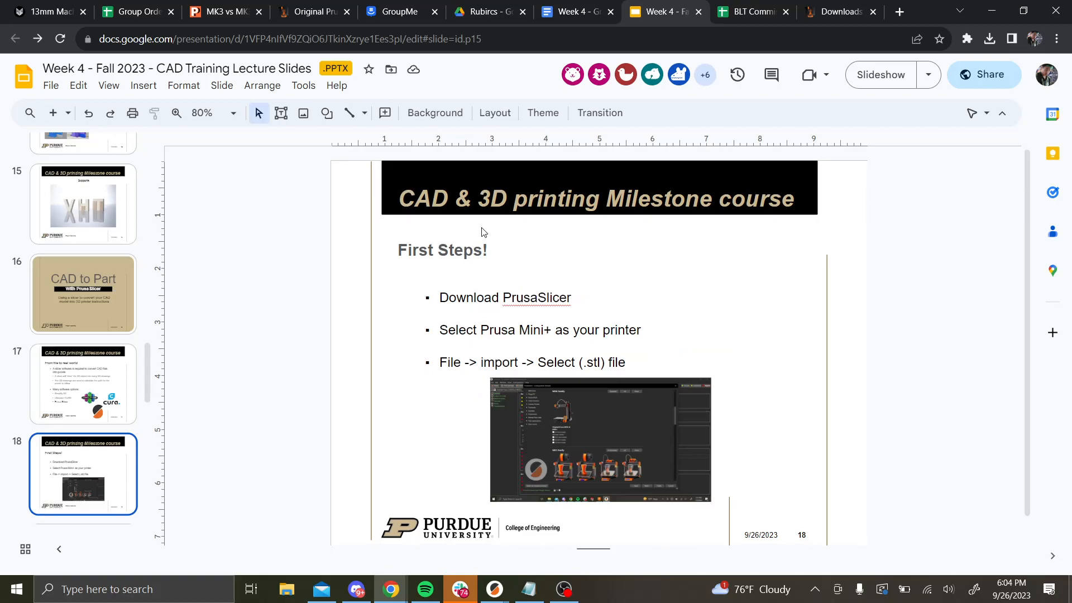
key(Down)
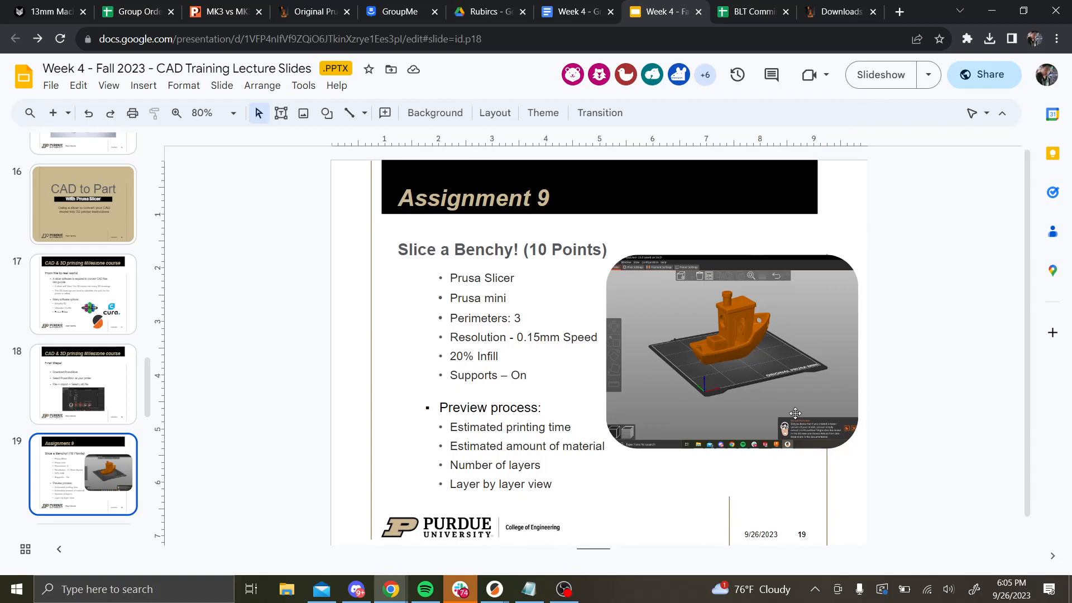
Switch to the PrusaSlicer window containing the 3DBenchy and view the available filament presets without changing the selection
key(alt+Tab)
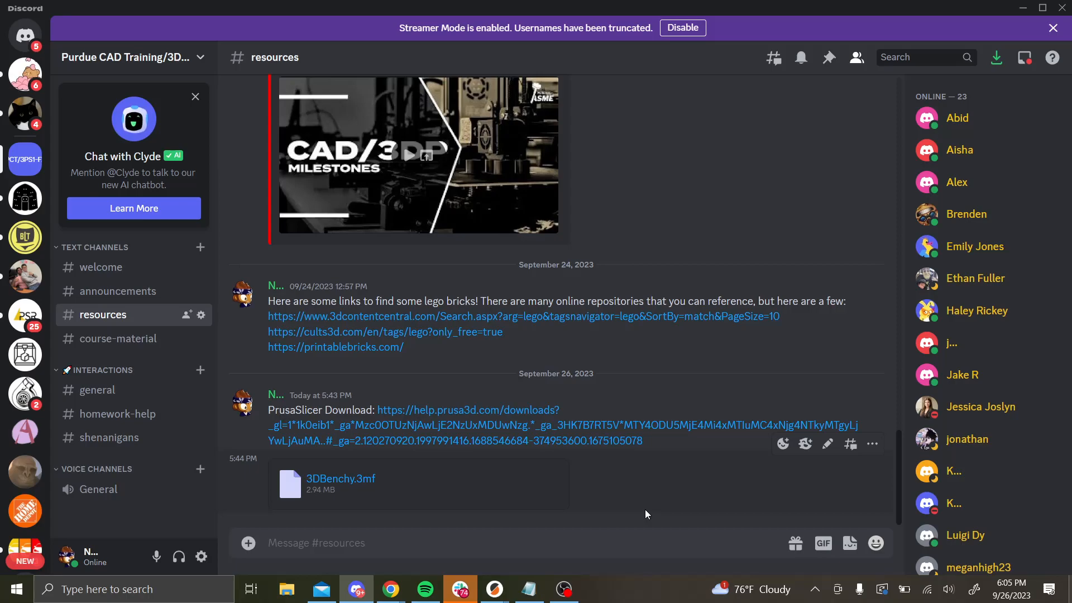
key(alt+Tab)
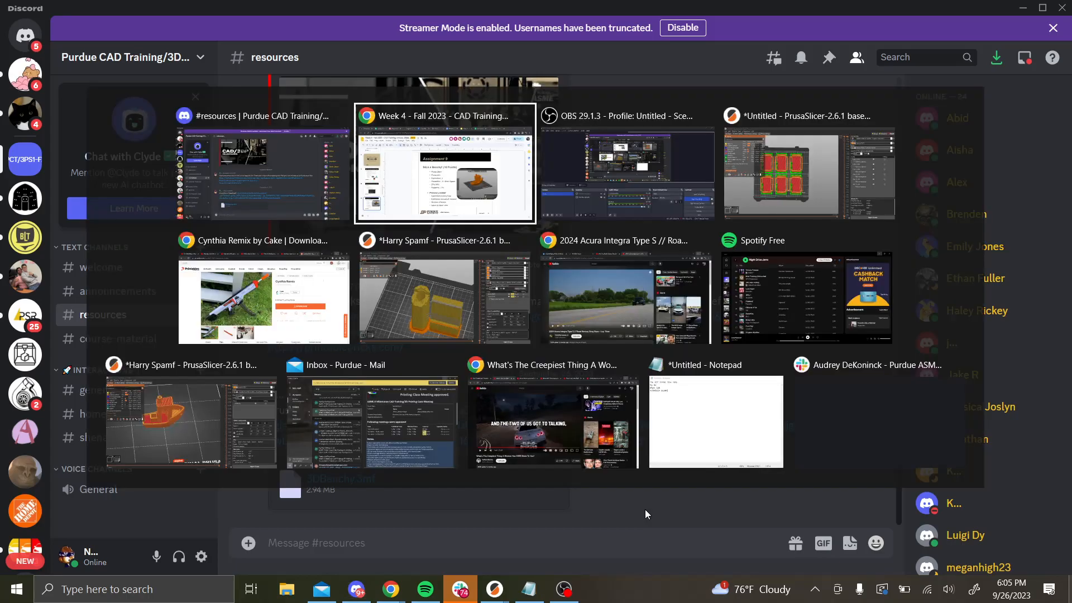
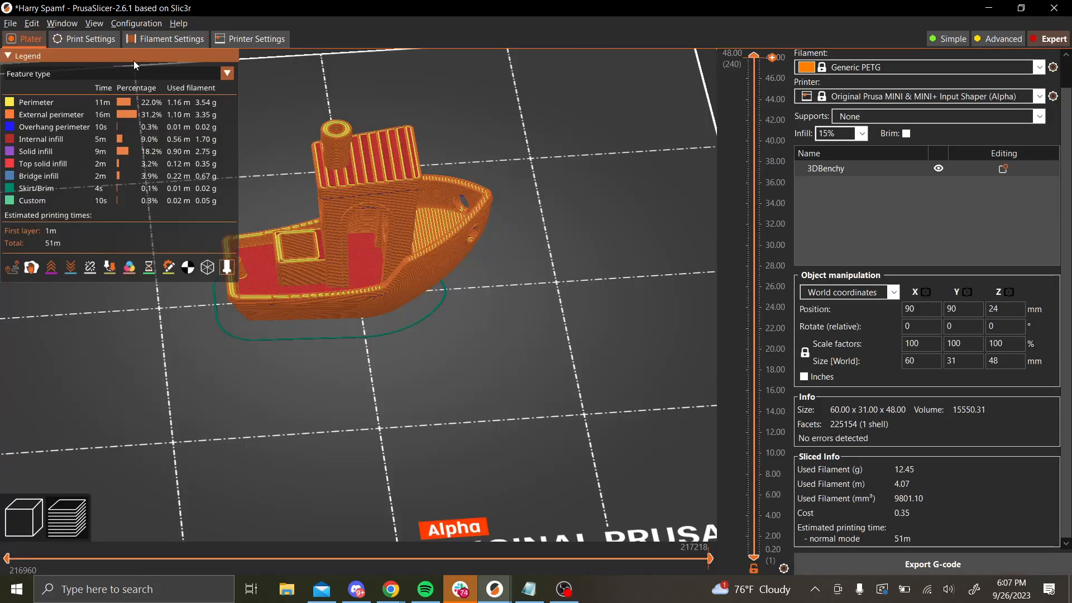
click(198, 39)
click(228, 58)
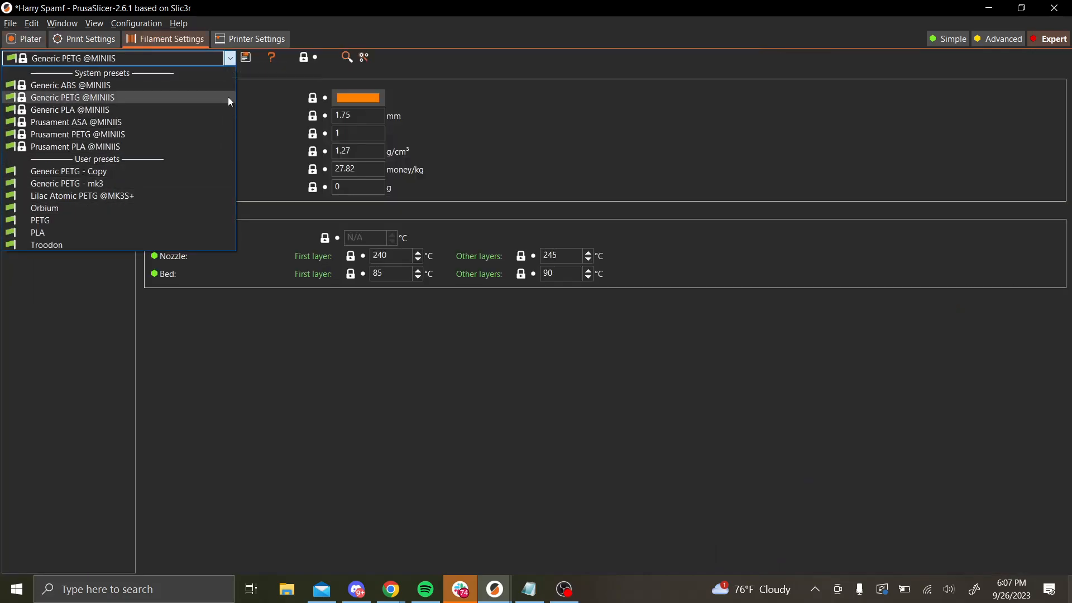
click(71, 32)
click(29, 39)
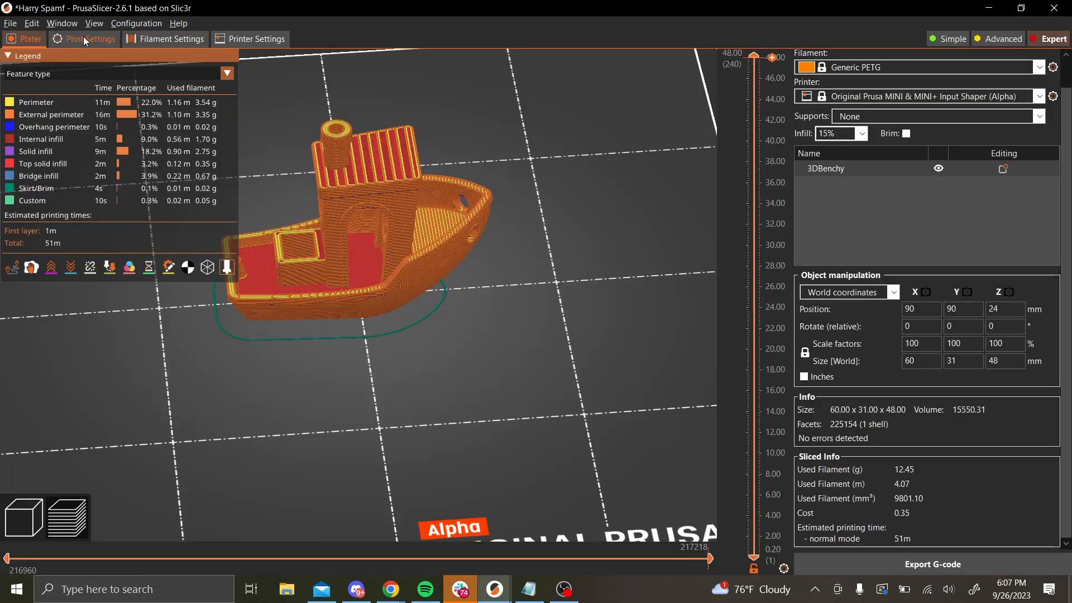
Open the wizard for adding or removing printer presets, installing the Prusa Research 1.9.10 configuration update and discarding the unsaved skirt change
click(867, 98)
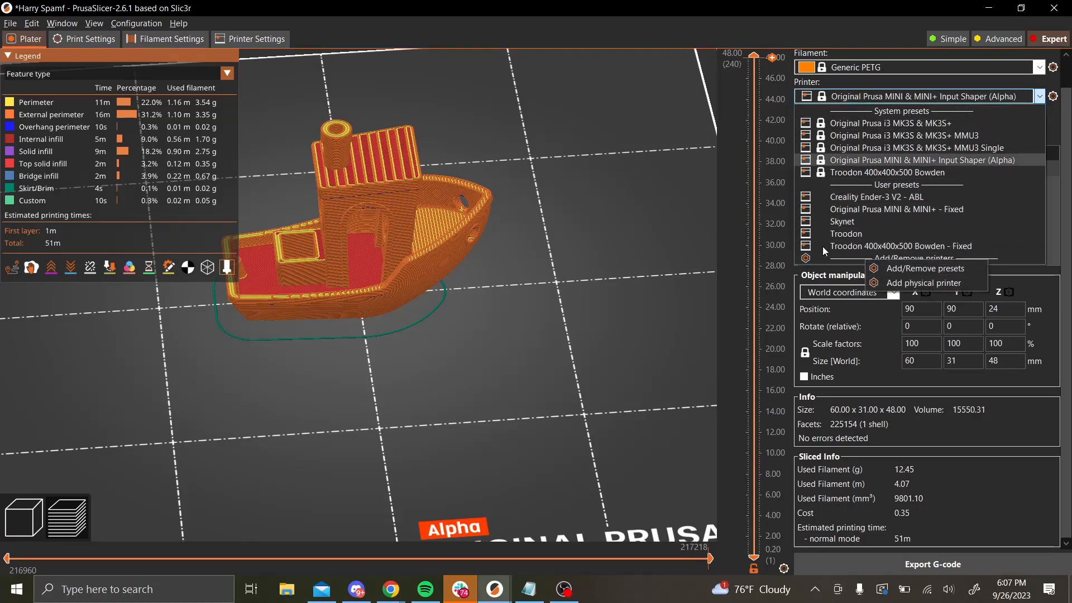
click(915, 268)
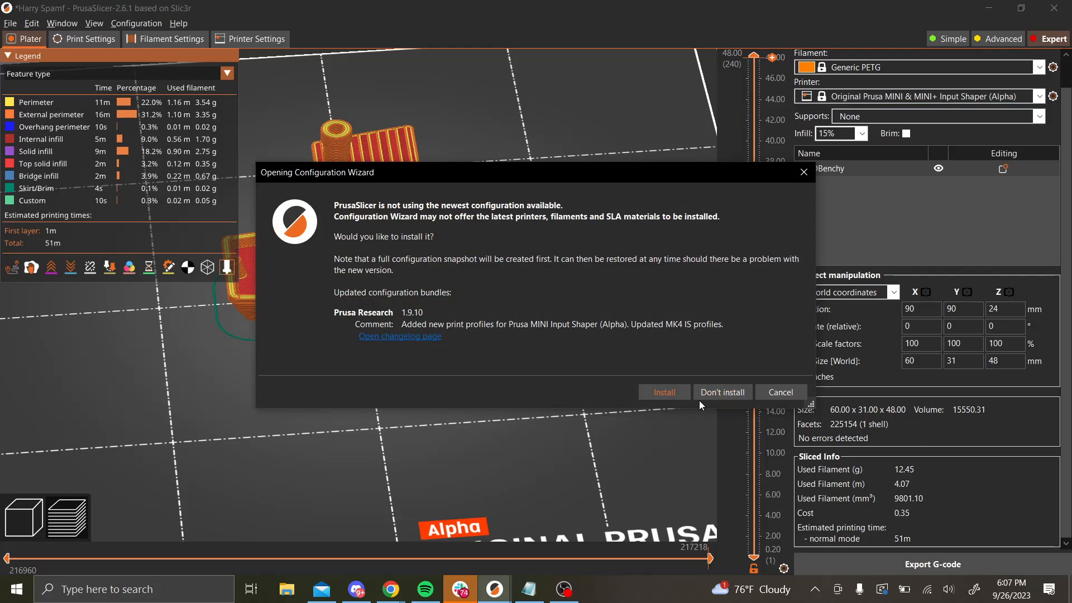
click(664, 392)
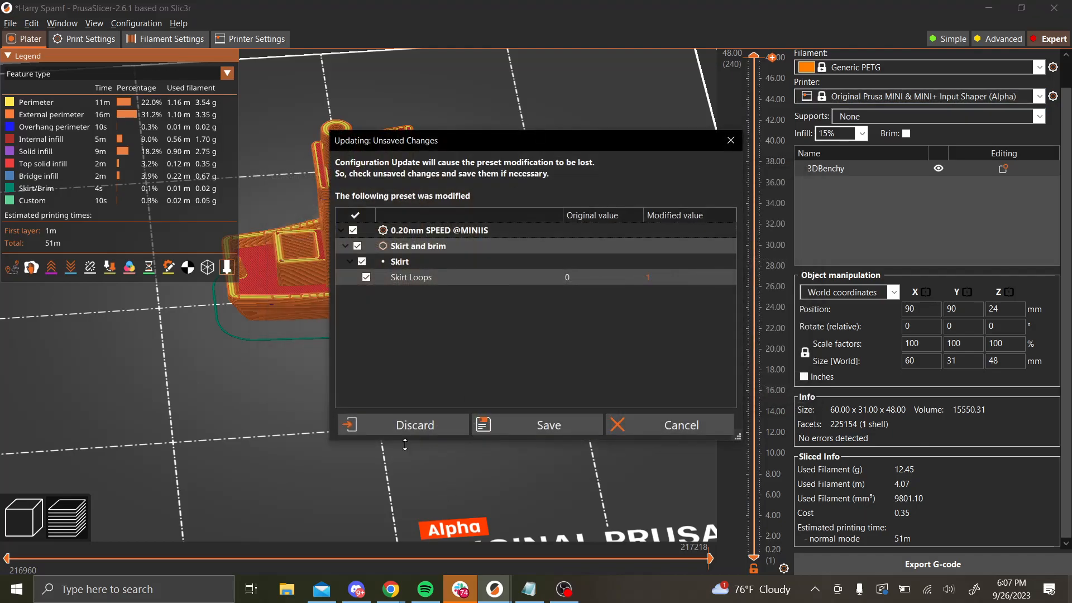
click(397, 425)
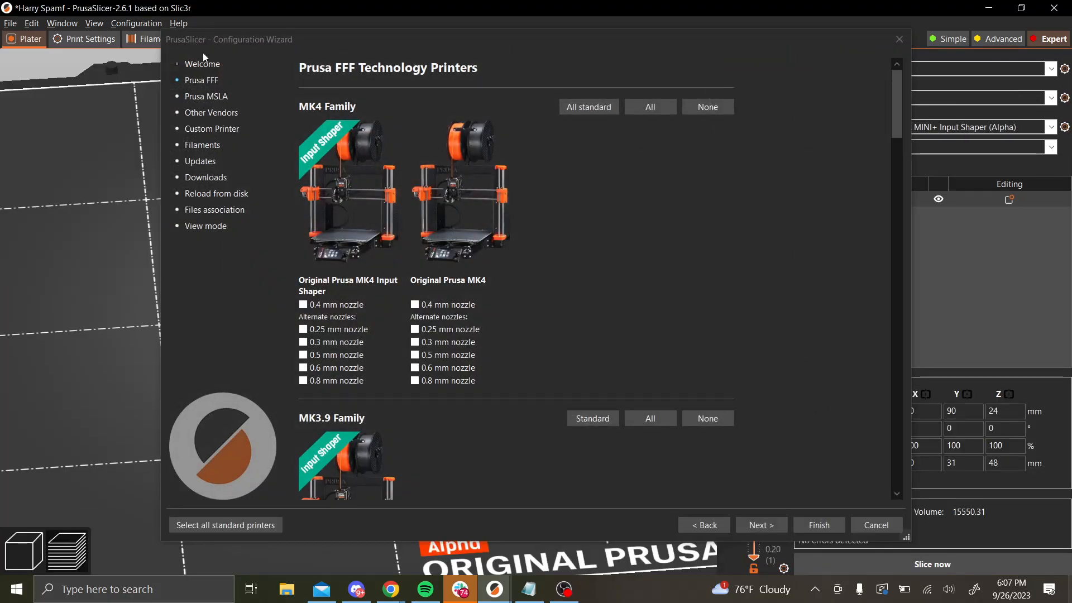
Try to add the Original Prusa MINI & MINI+ printer with the 0.4 mm nozzle through the Configuration Wizard
click(204, 63)
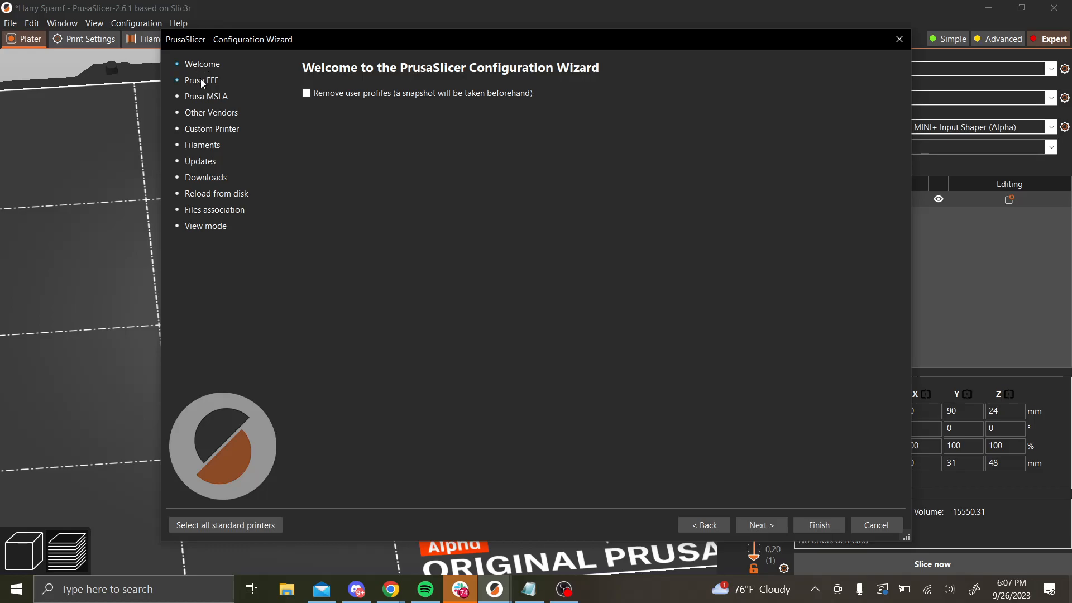
click(201, 81)
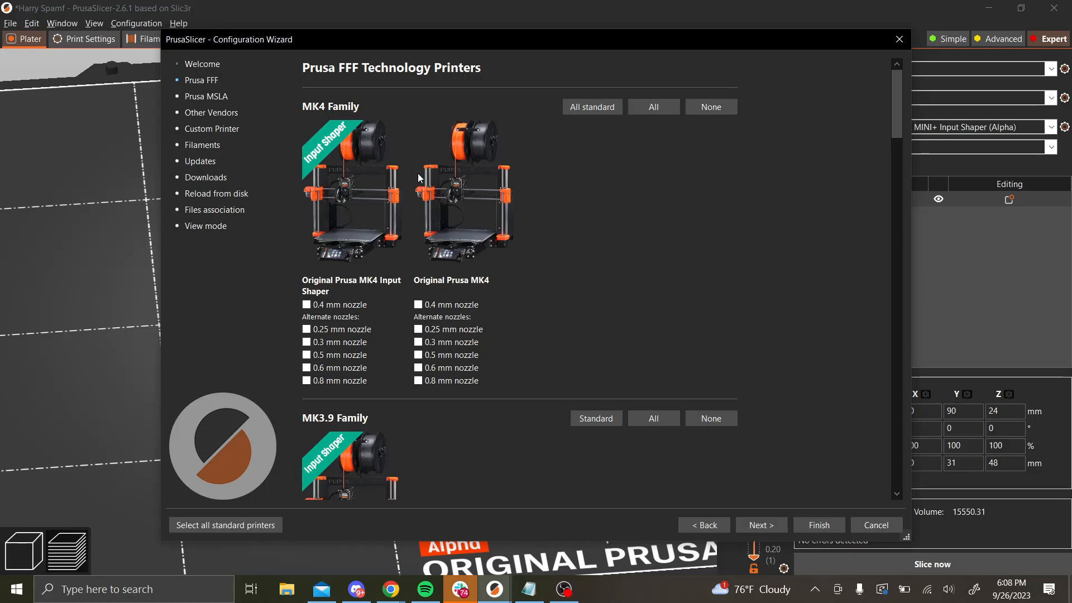
scroll(654, 358, down, 10)
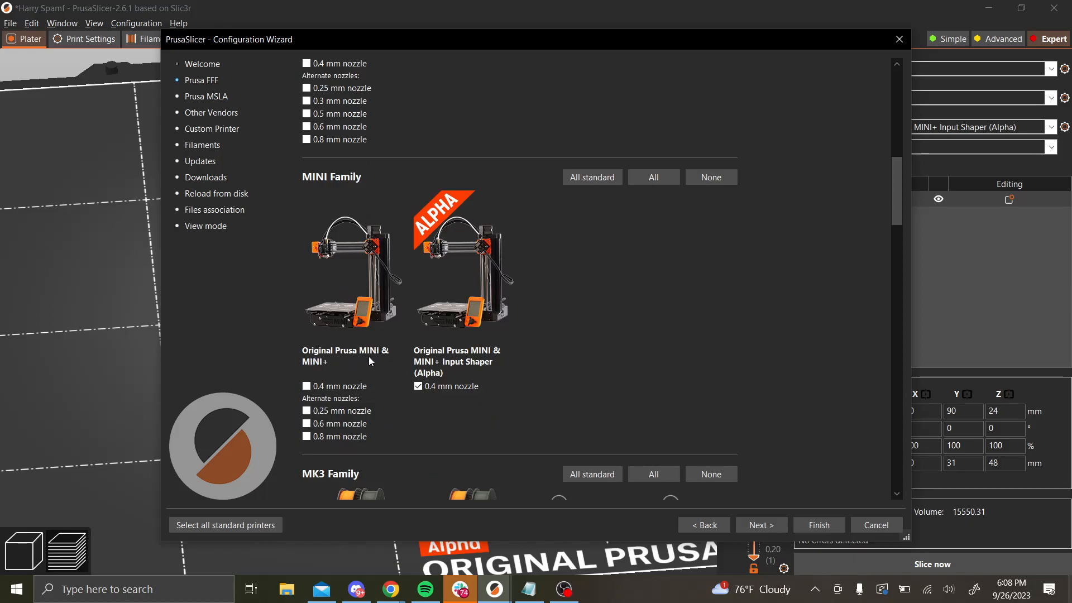
click(308, 387)
click(809, 523)
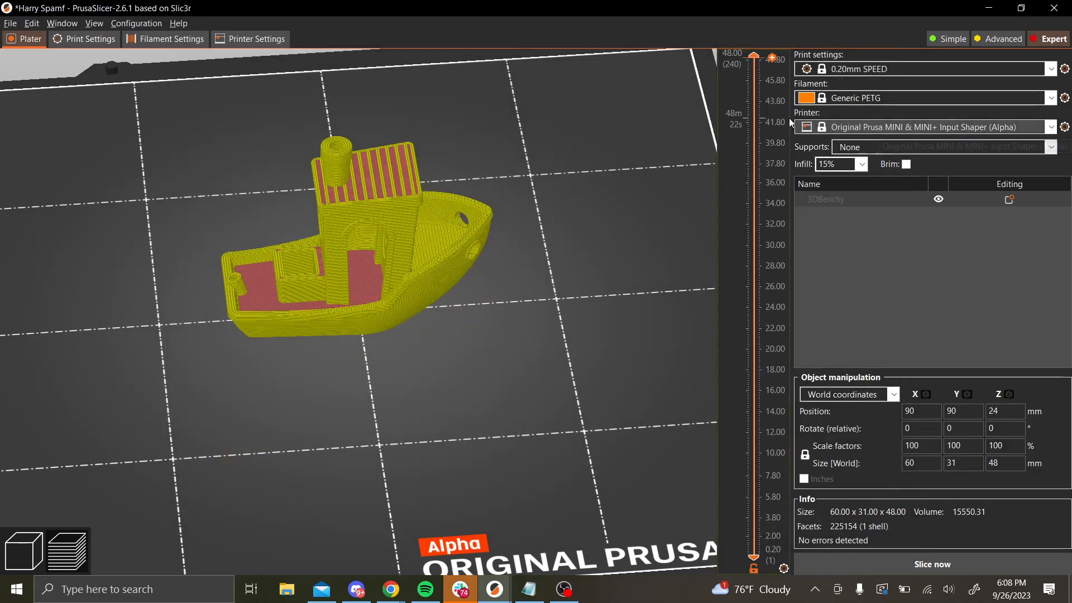
Reopen the Configuration Wizard, check the MINI Family printer selections, and cancel without making changes
click(832, 128)
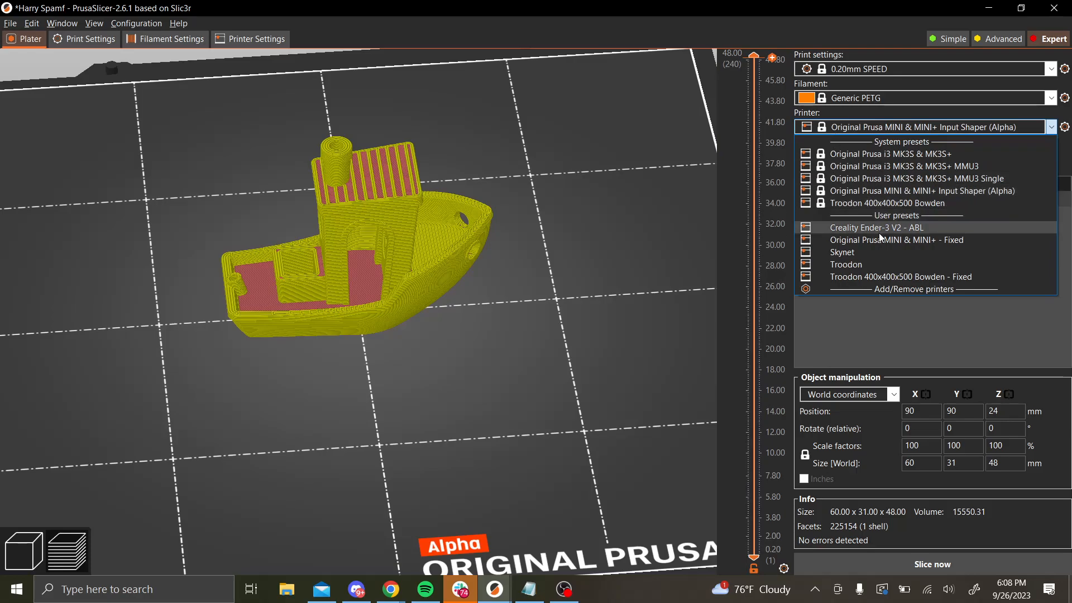
click(926, 288)
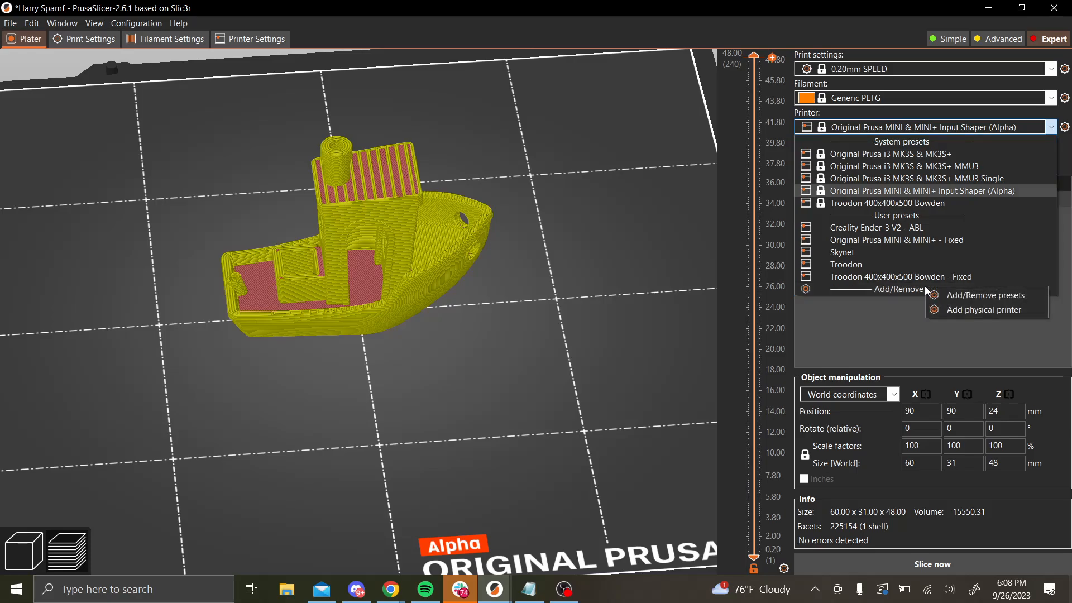
click(953, 296)
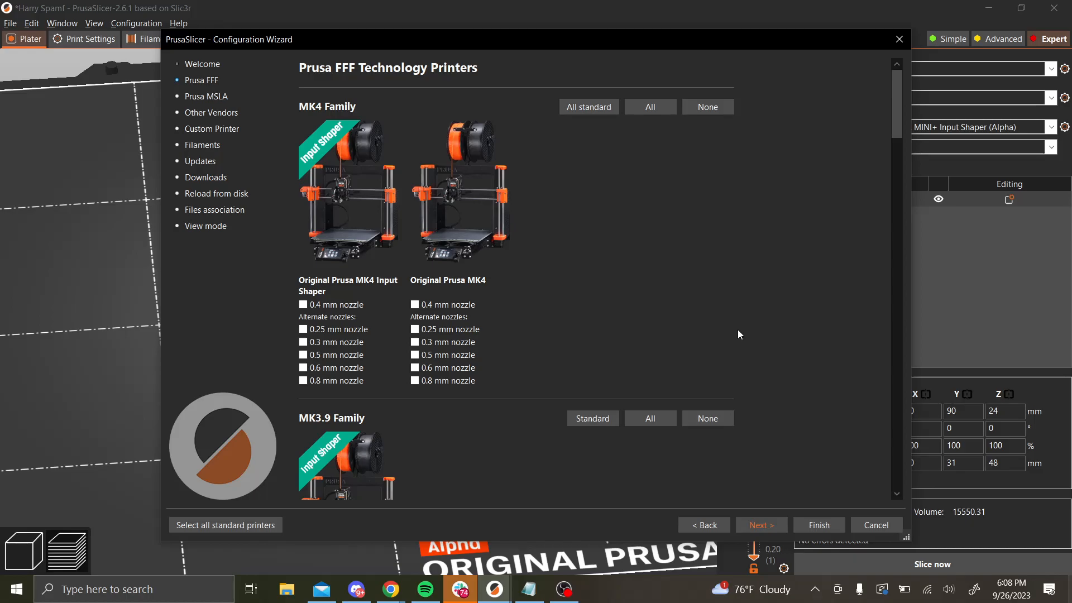
scroll(555, 270, down, 10)
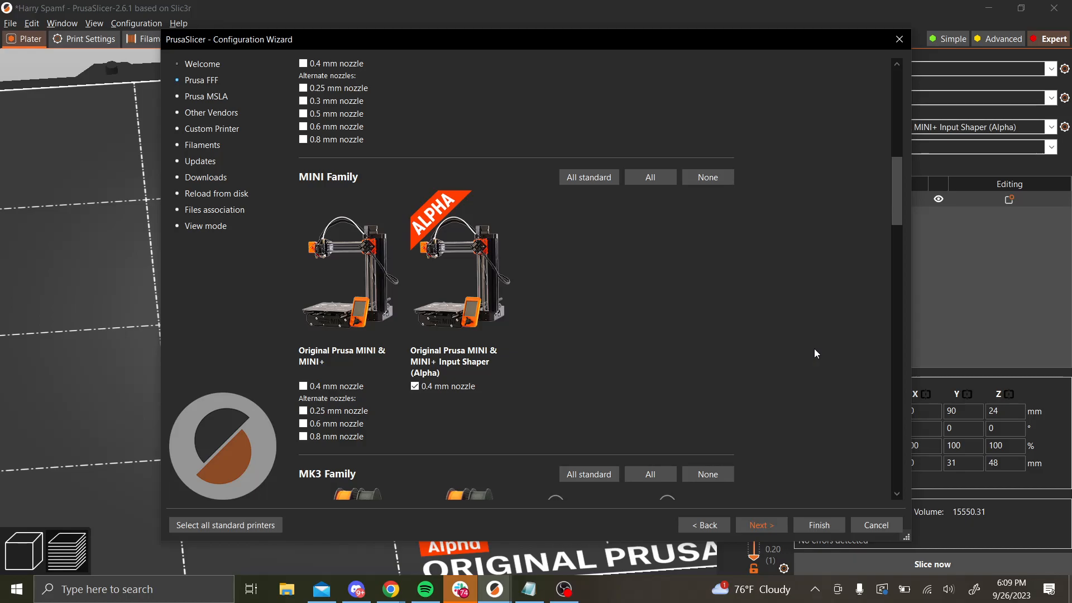
click(875, 526)
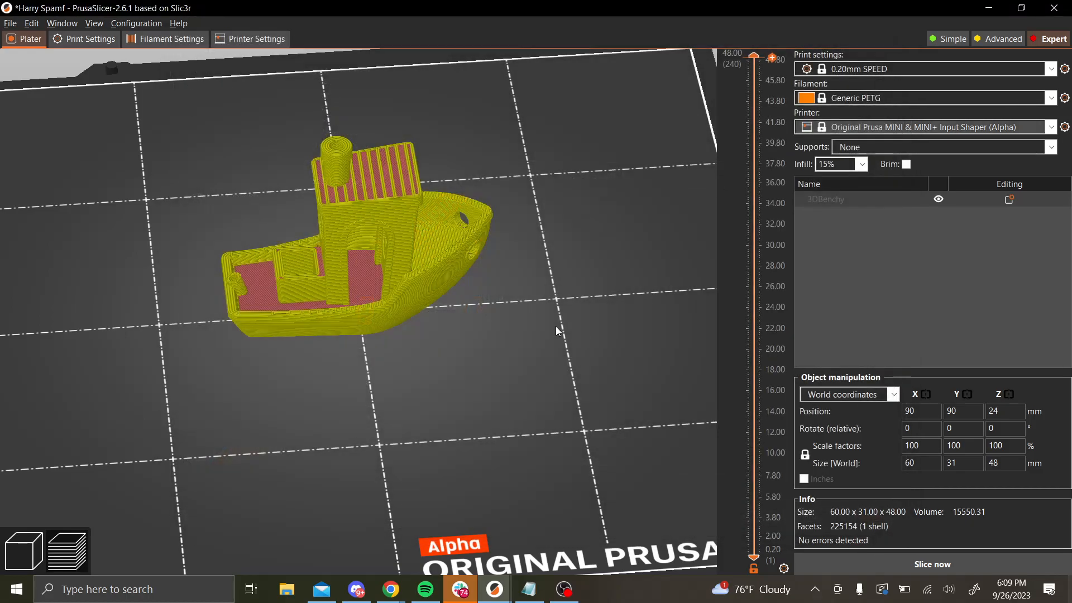
Select the Original Prusa MINI & MINI+ - Fixed printer preset and remove the 3DBenchy from the plate
click(887, 126)
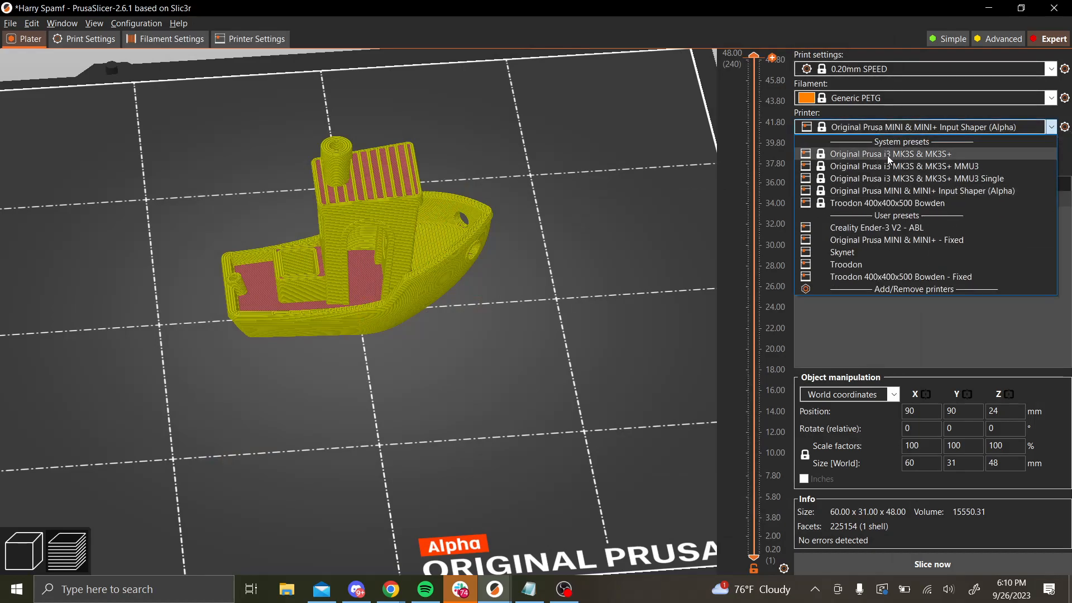
click(912, 241)
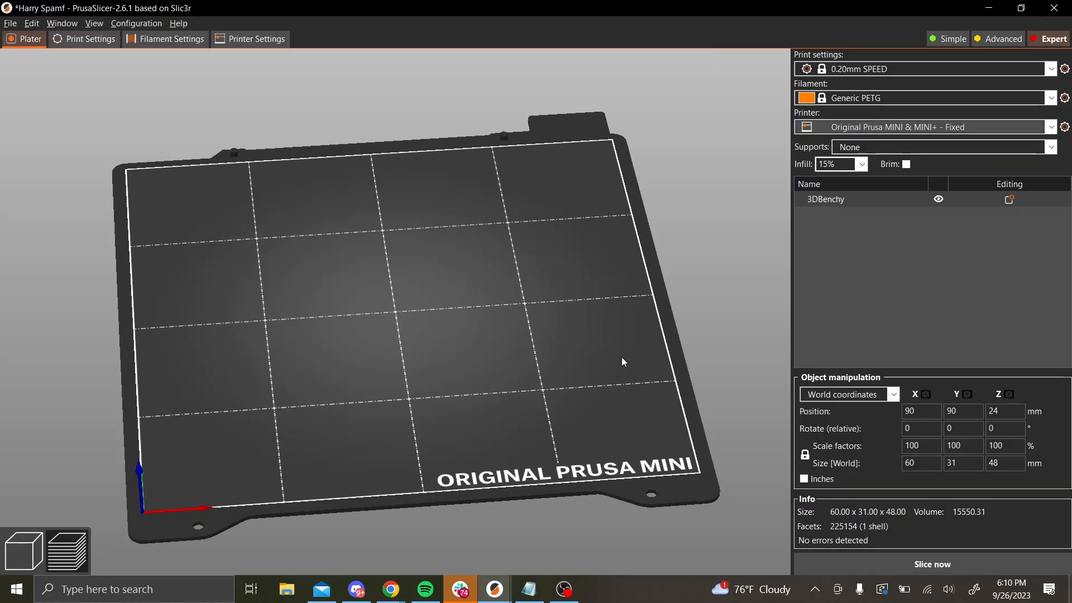
click(11, 567)
key(Delete)
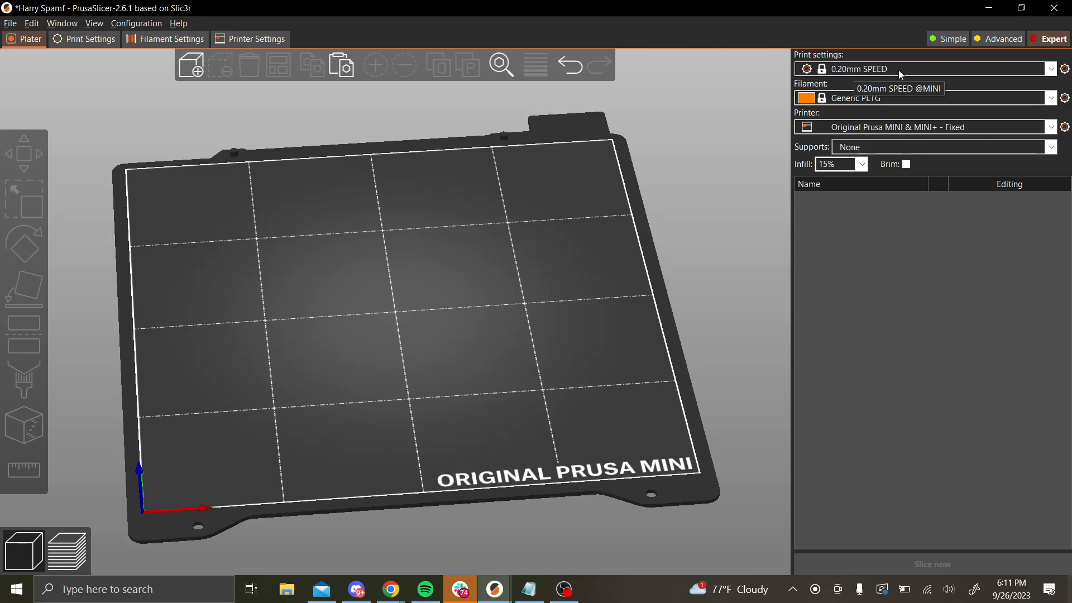
Check the resolution on the Assignment 9 slide, set the print settings preset to 0.15mm SPEED, and keep the Generic PETG filament
key(alt+Tab)
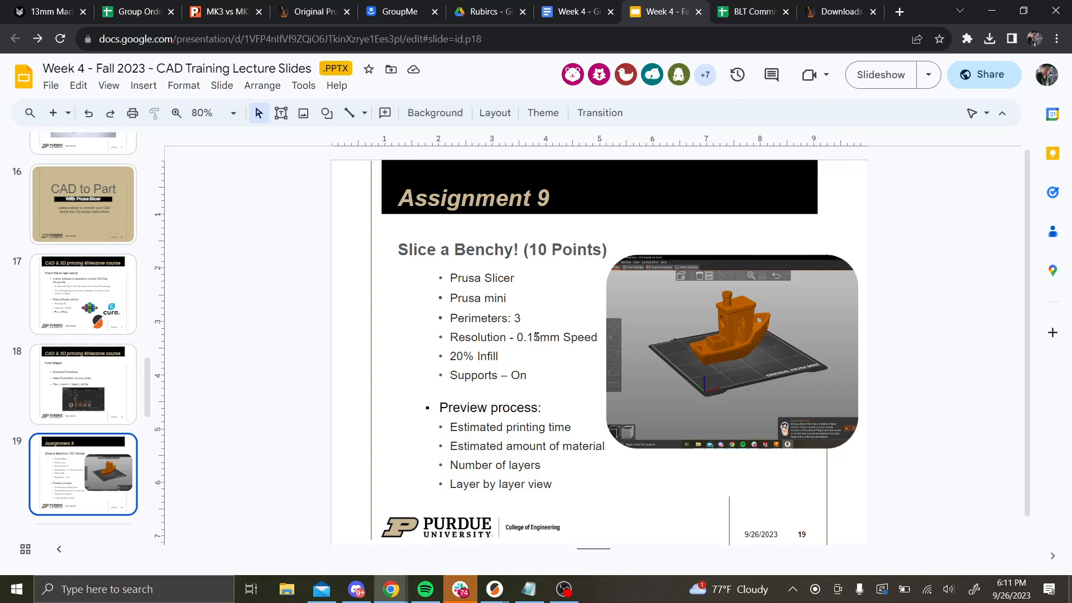
key(alt+Tab)
click(863, 69)
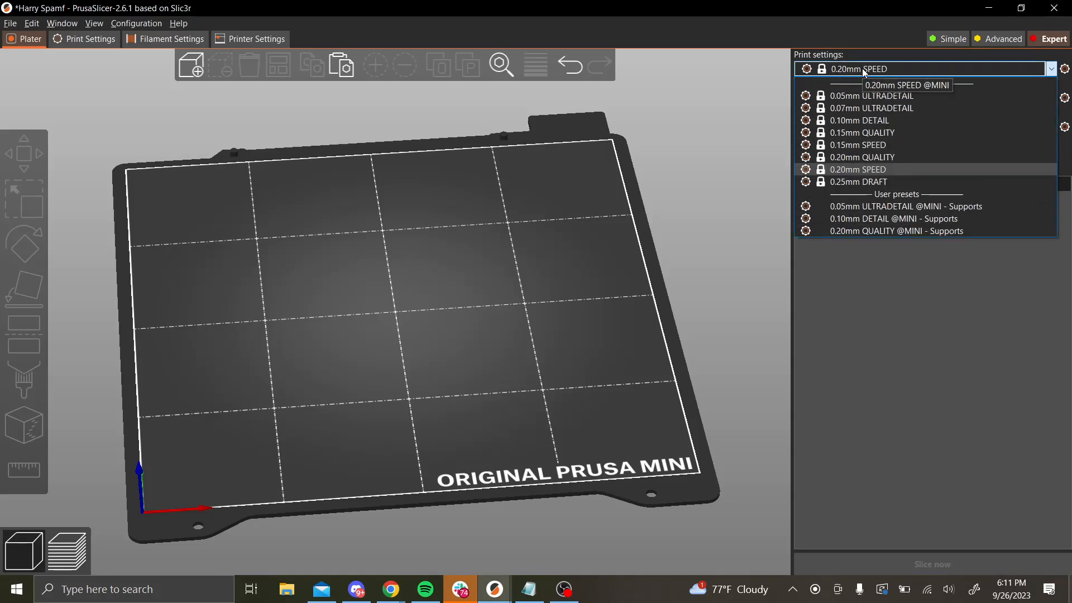
click(917, 145)
key(alt+Tab)
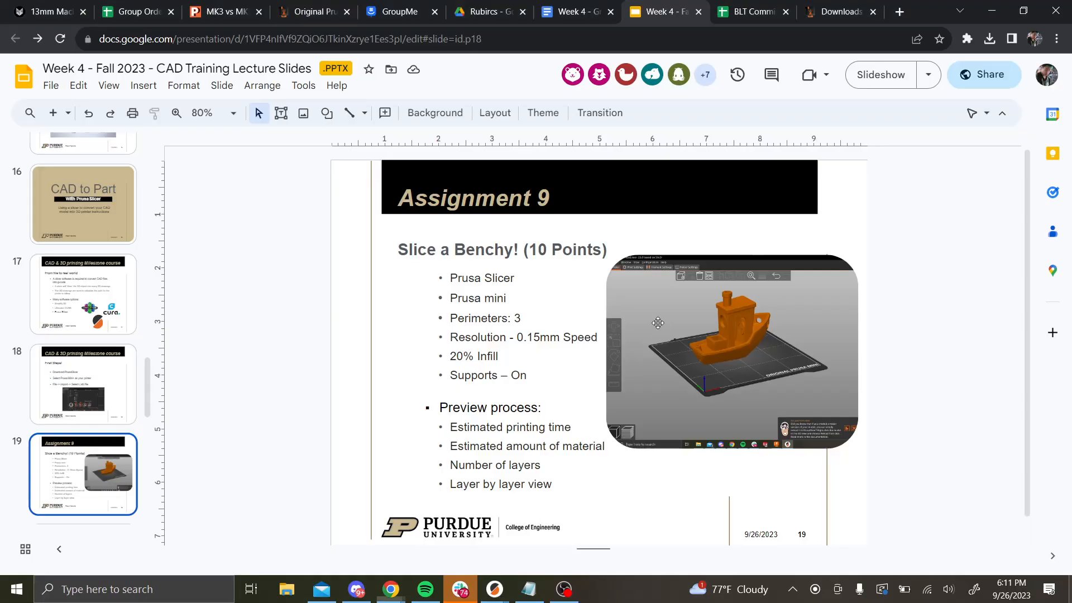
key(alt+Tab)
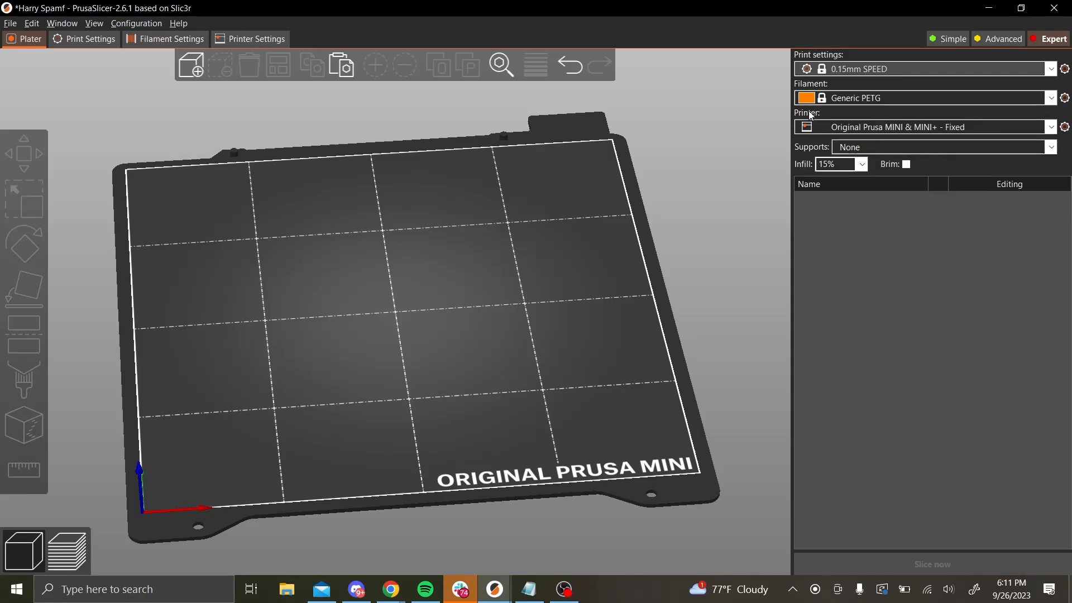
click(847, 102)
click(729, 120)
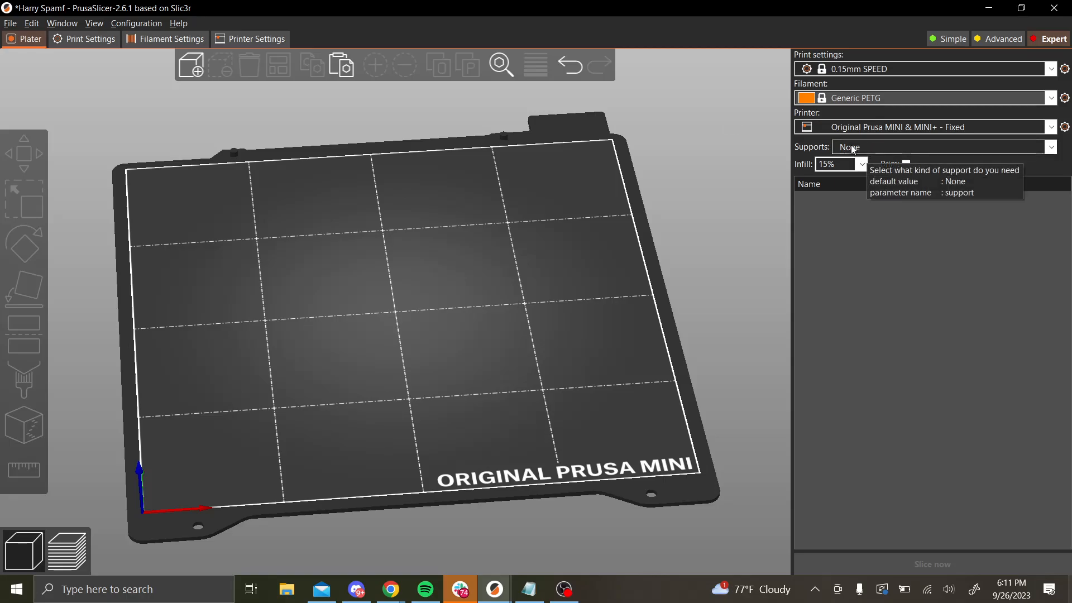
Show the Supports illustration on slide 14 of the lecture slides, and set supports to Everywhere in PrusaSlicer
key(alt+Tab)
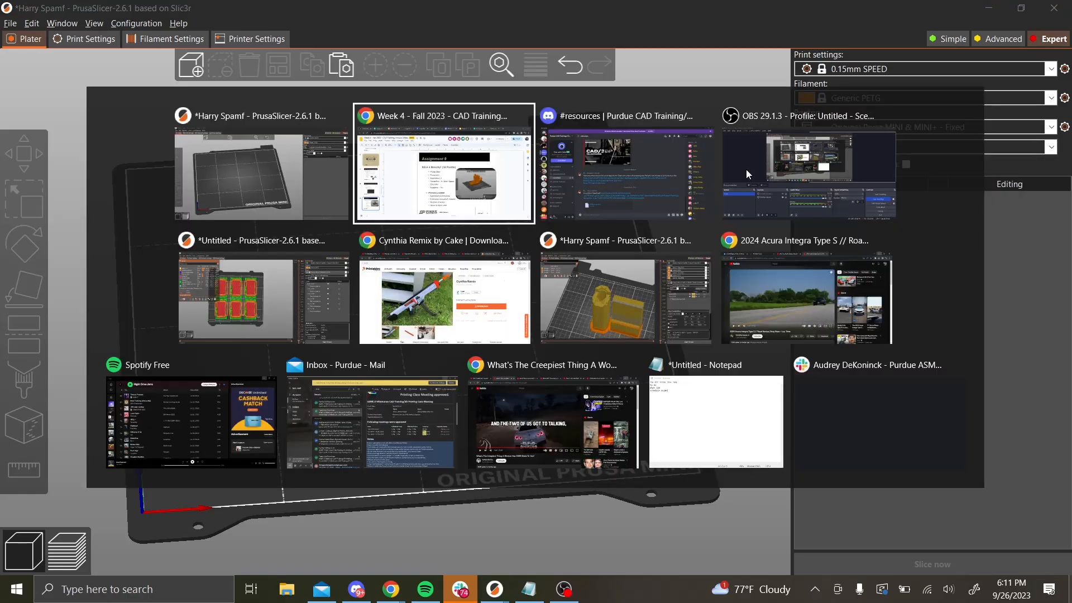
scroll(84, 401, up, 3)
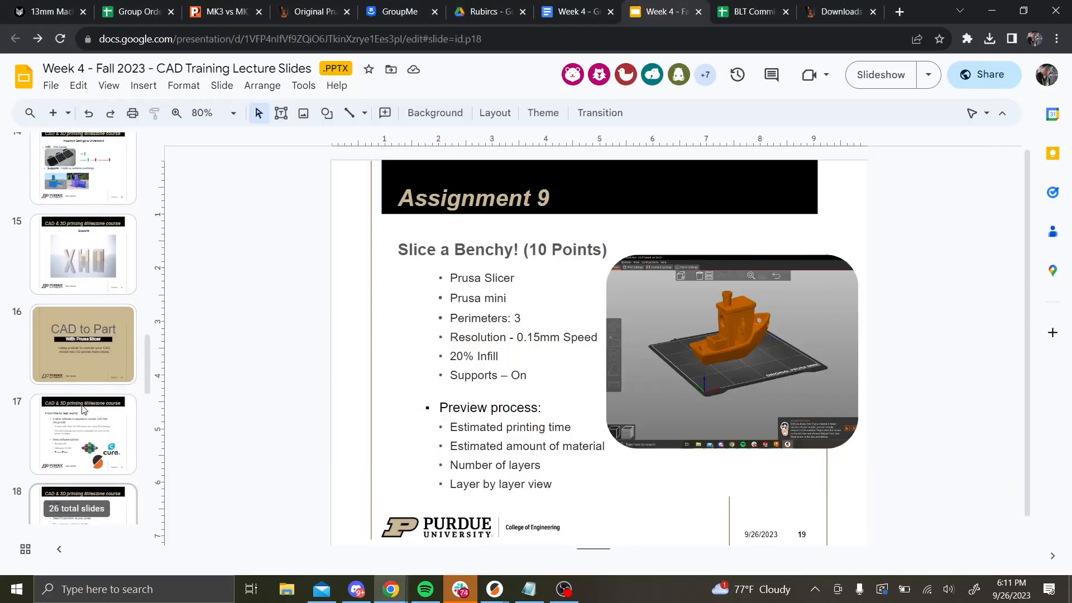
click(83, 200)
ctrl+scroll(608, 469, up, 5)
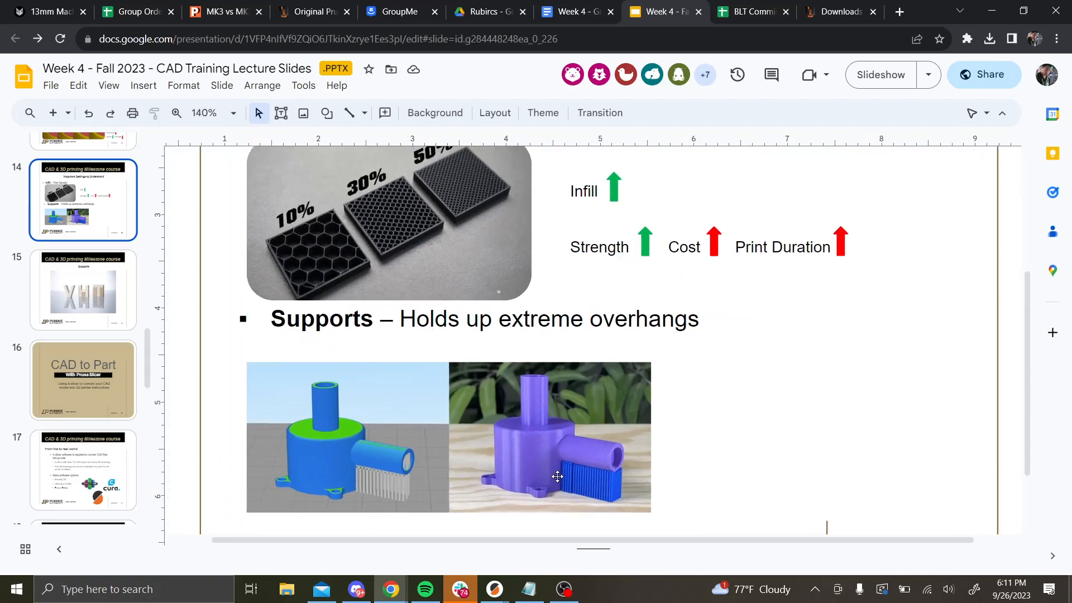
key(alt+Tab)
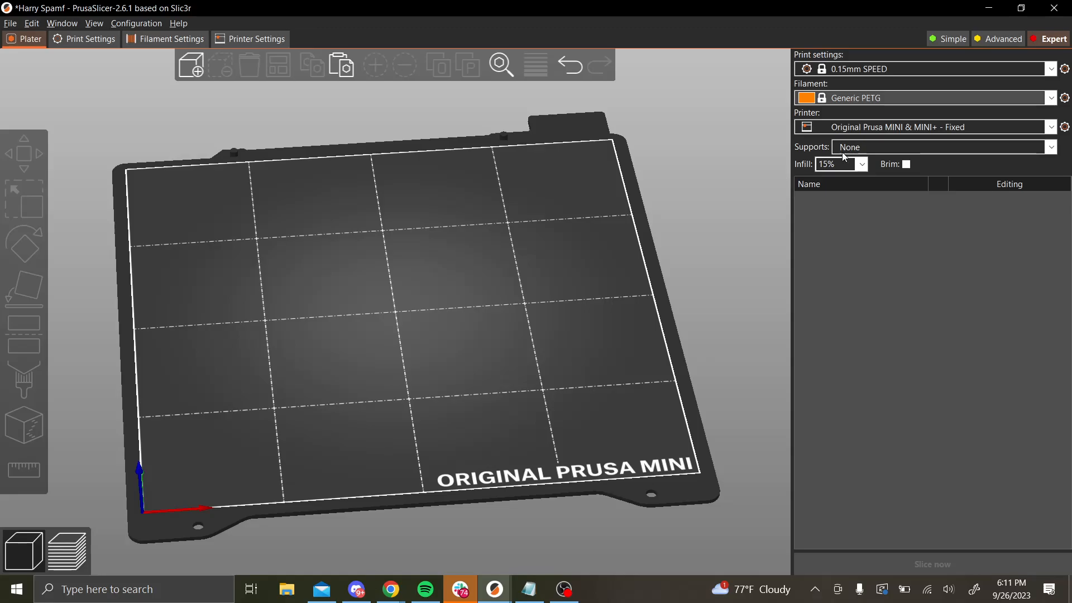
click(880, 149)
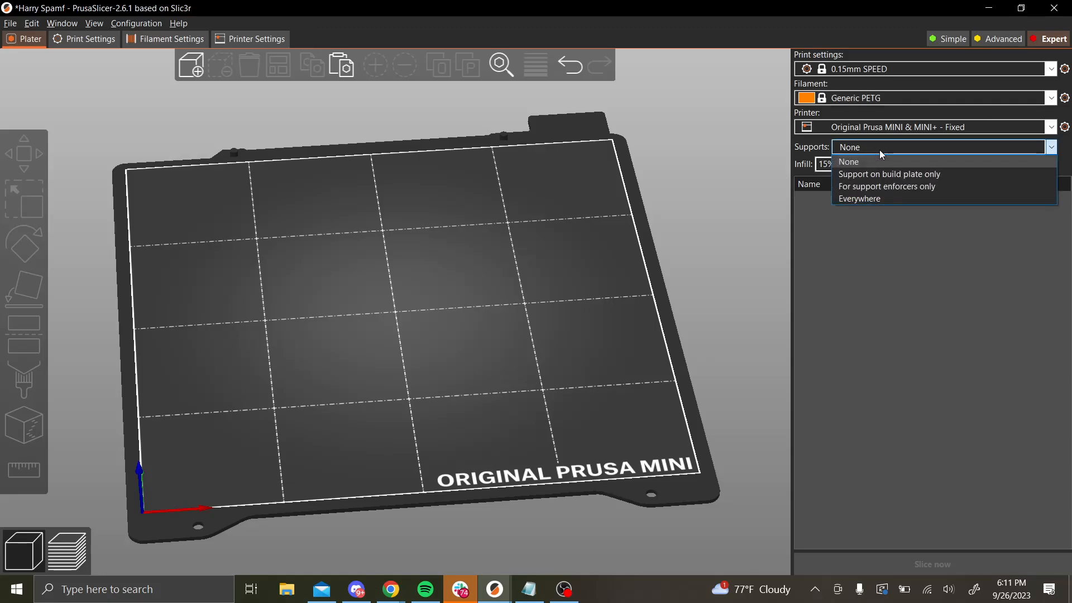
click(864, 201)
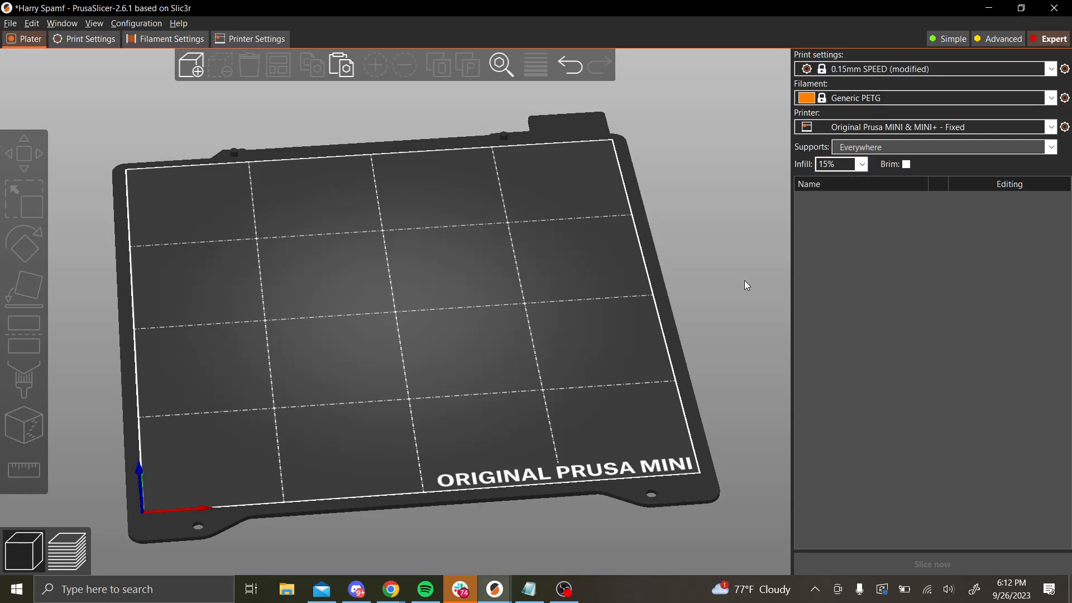
Check the infill requirement on the Assignment 9 slide and set the infill to 20% in PrusaSlicer
key(alt+Tab)
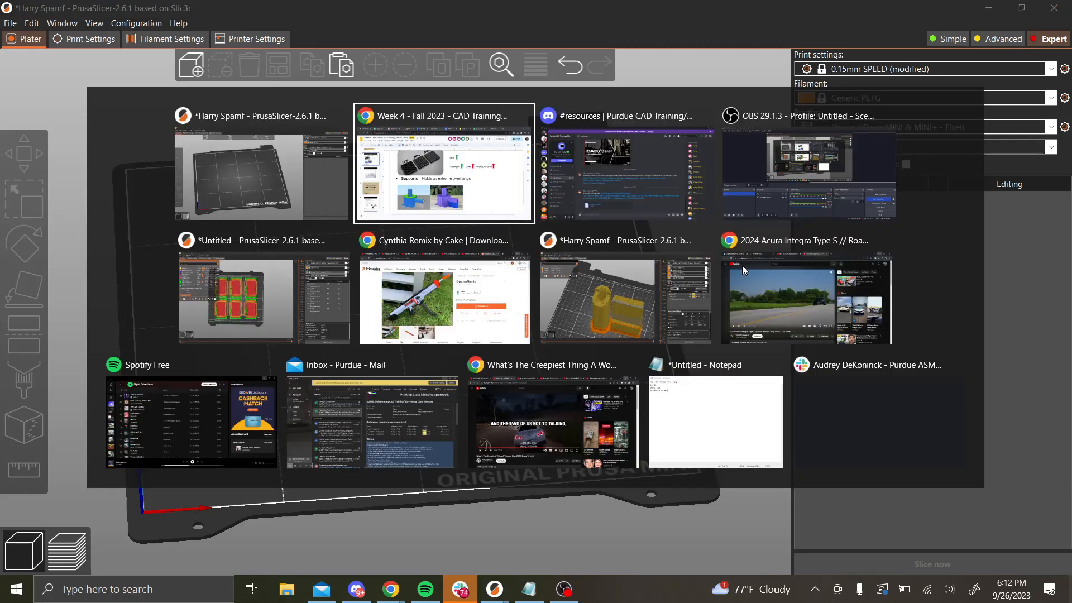
scroll(59, 375, down, 3)
scroll(58, 373, down, 4)
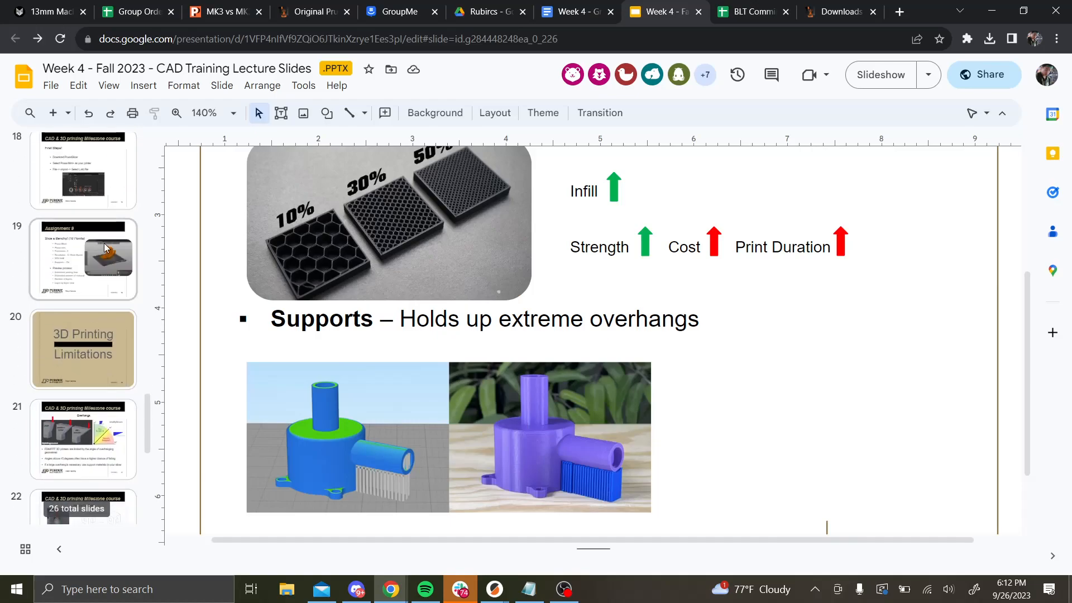
click(83, 259)
ctrl+scroll(515, 274, down, 3)
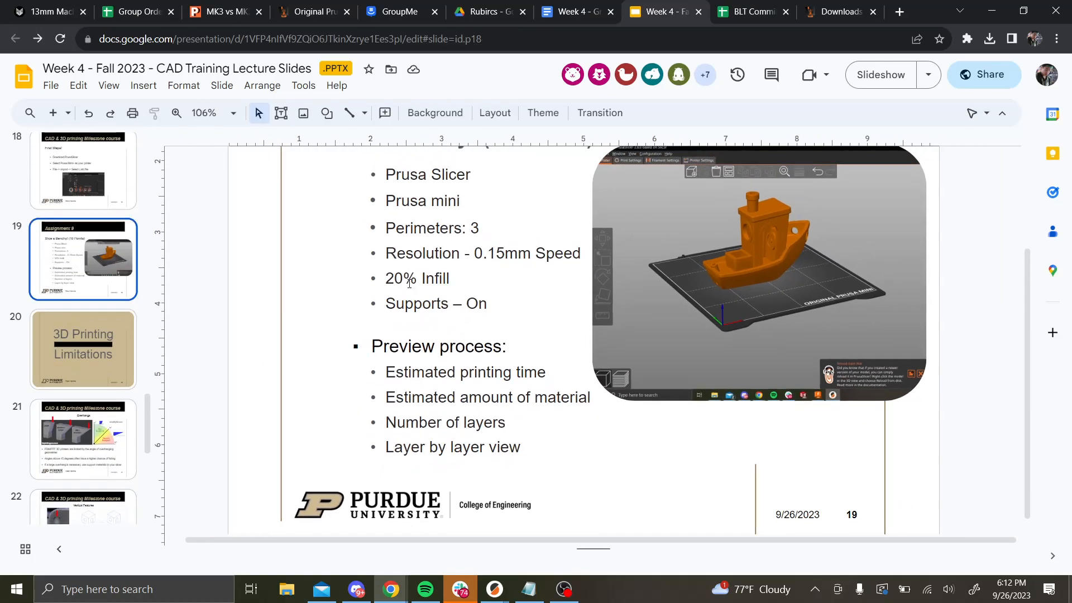
key(alt+Tab)
click(862, 164)
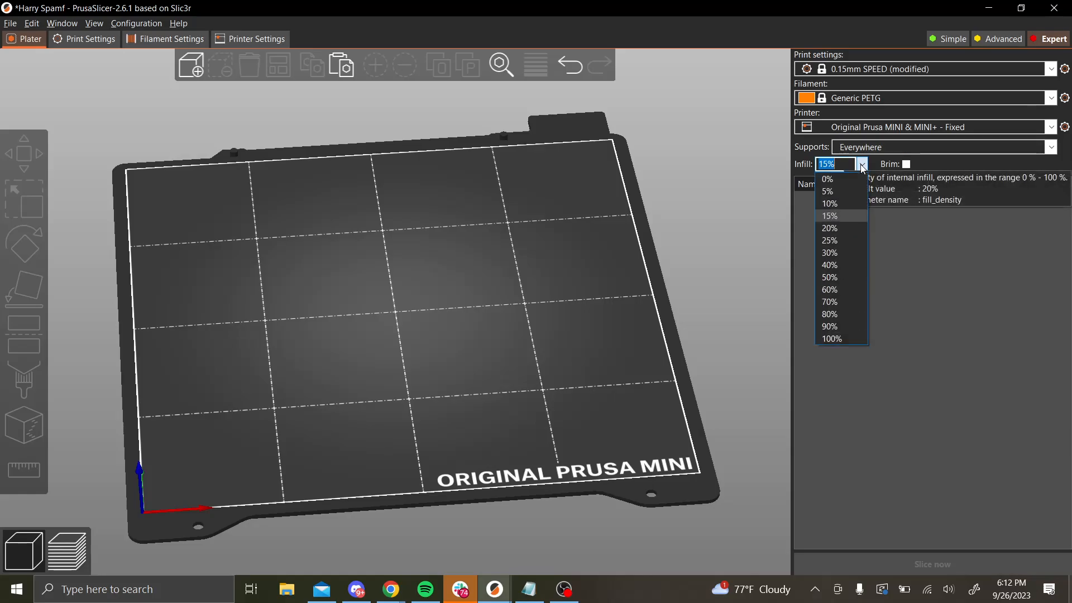
click(850, 229)
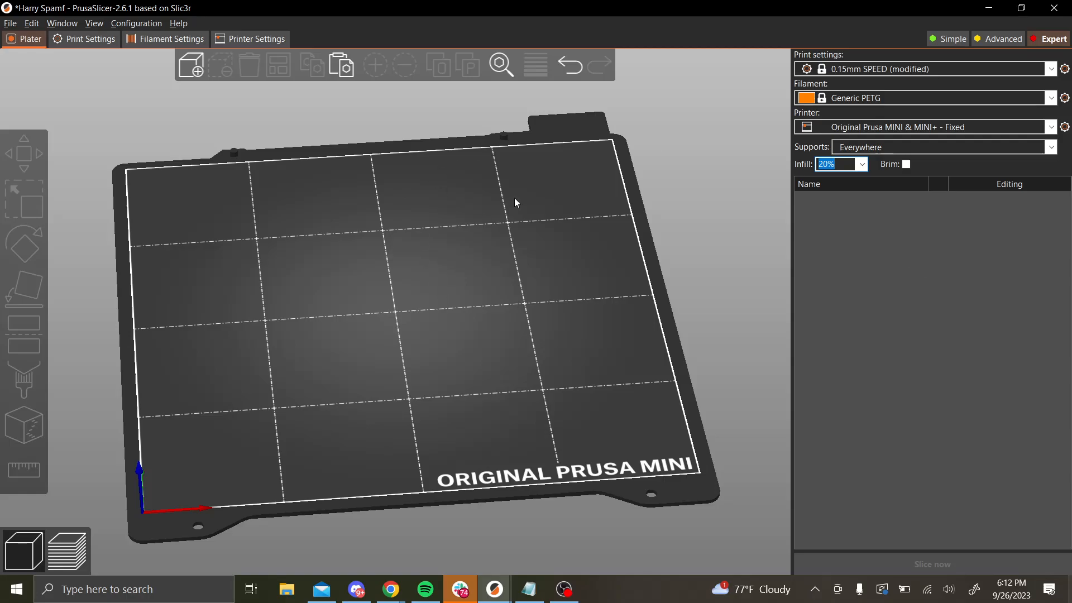
Switch to Simple mode, import the 3DBenchy model from the CAD folder onto the plate, and deselect it
click(954, 43)
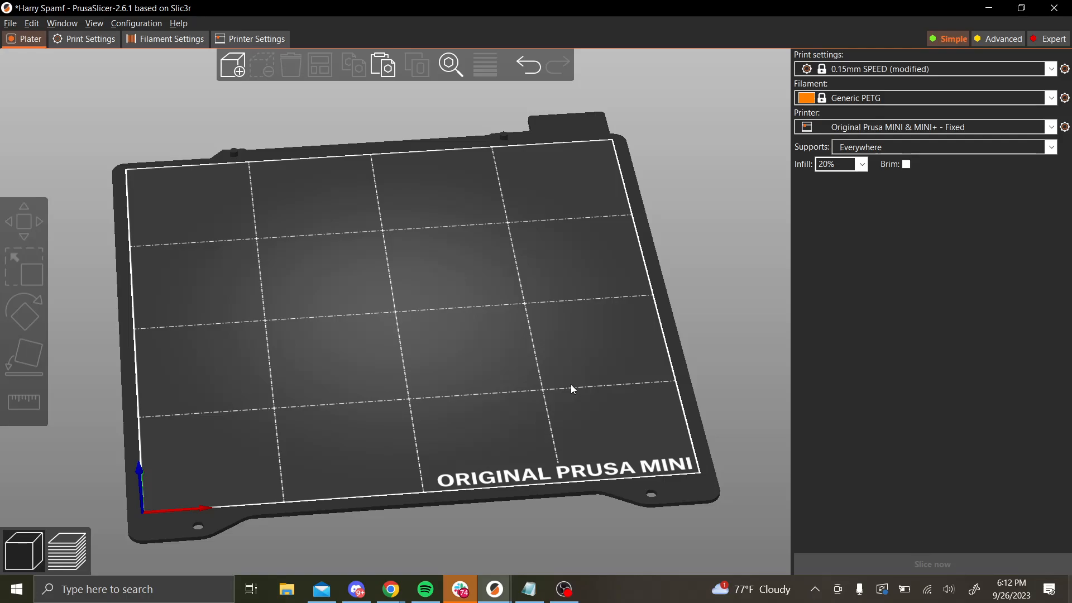
click(10, 23)
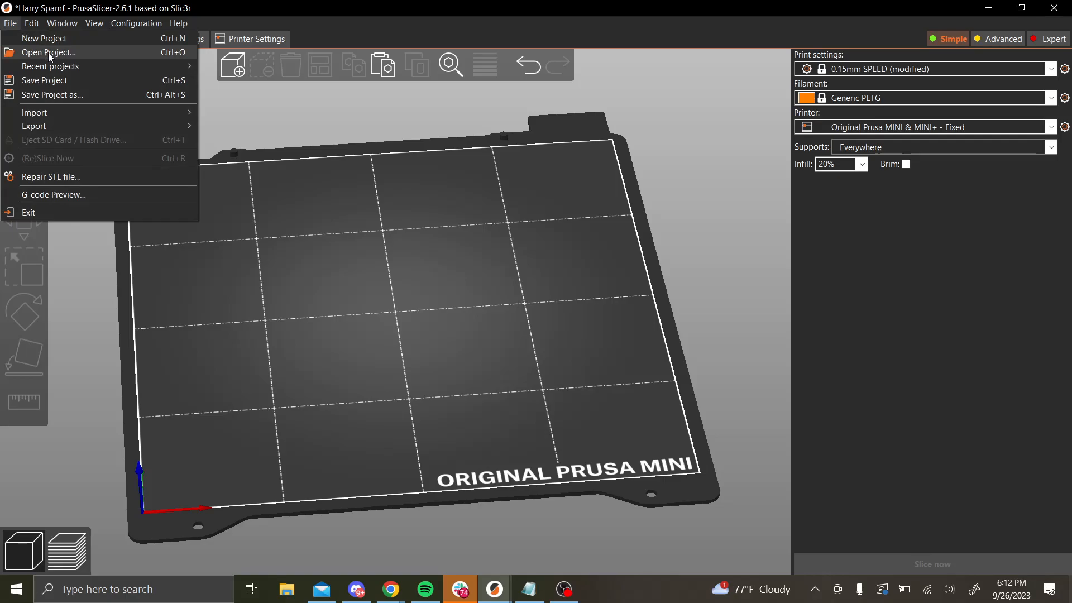
mouse_move(89, 111)
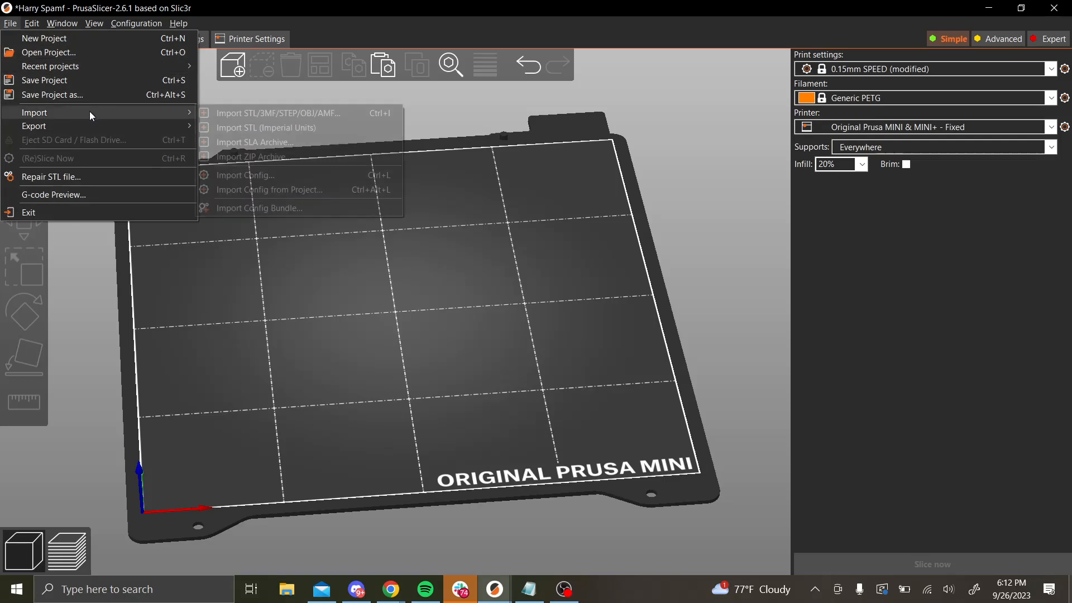
click(556, 333)
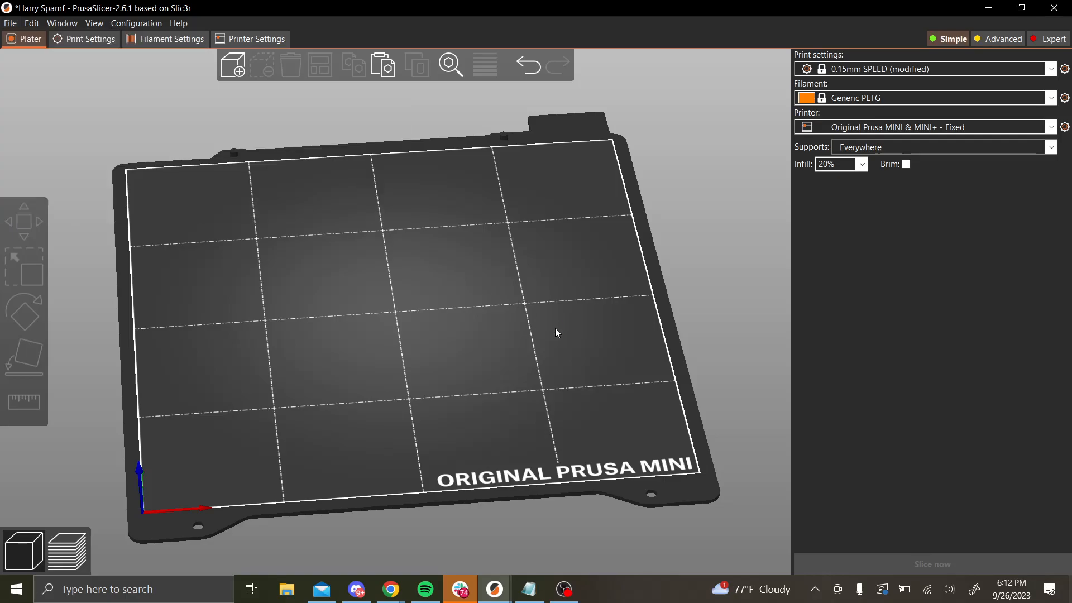
scroll(323, 317, down, 10)
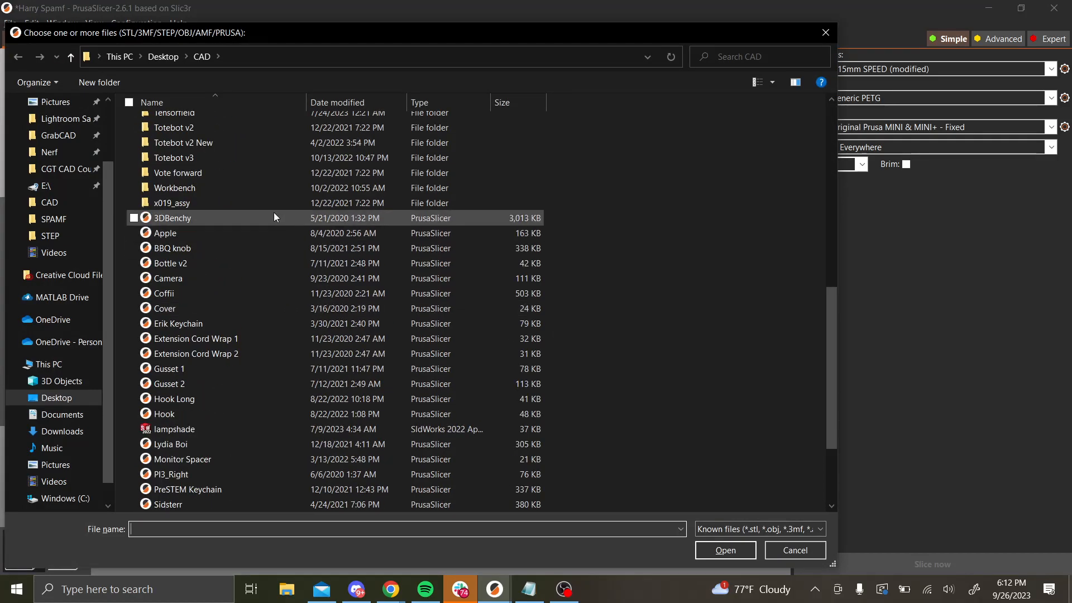
click(243, 217)
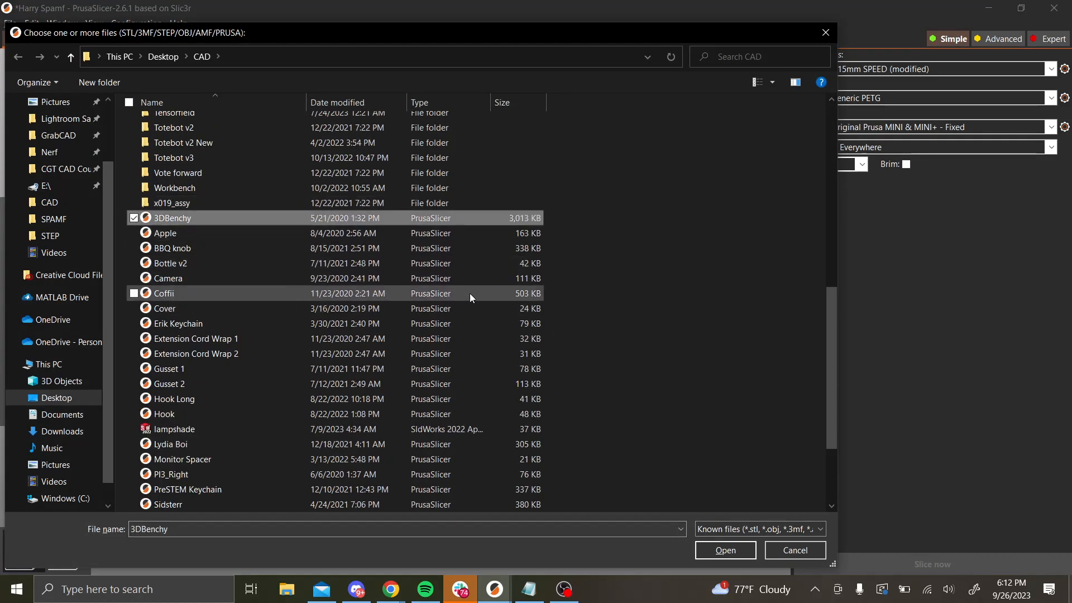
key(Return)
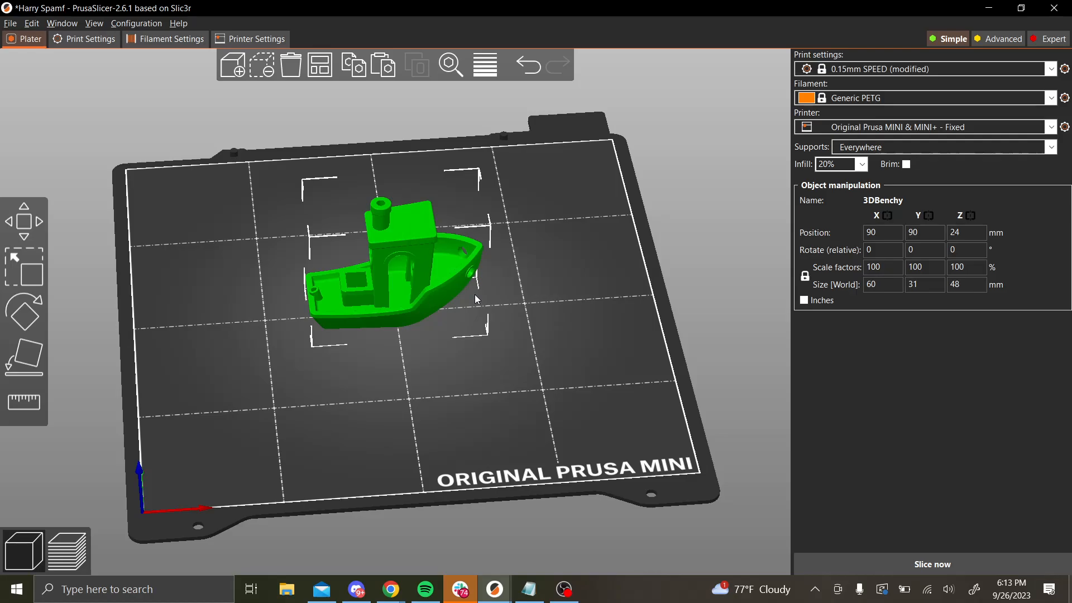
mouse_move(599, 329)
mouse_down()
mouse_move(596, 320)
mouse_move(558, 337)
mouse_move(614, 334)
mouse_move(613, 347)
mouse_move(614, 325)
mouse_move(607, 331)
mouse_up()
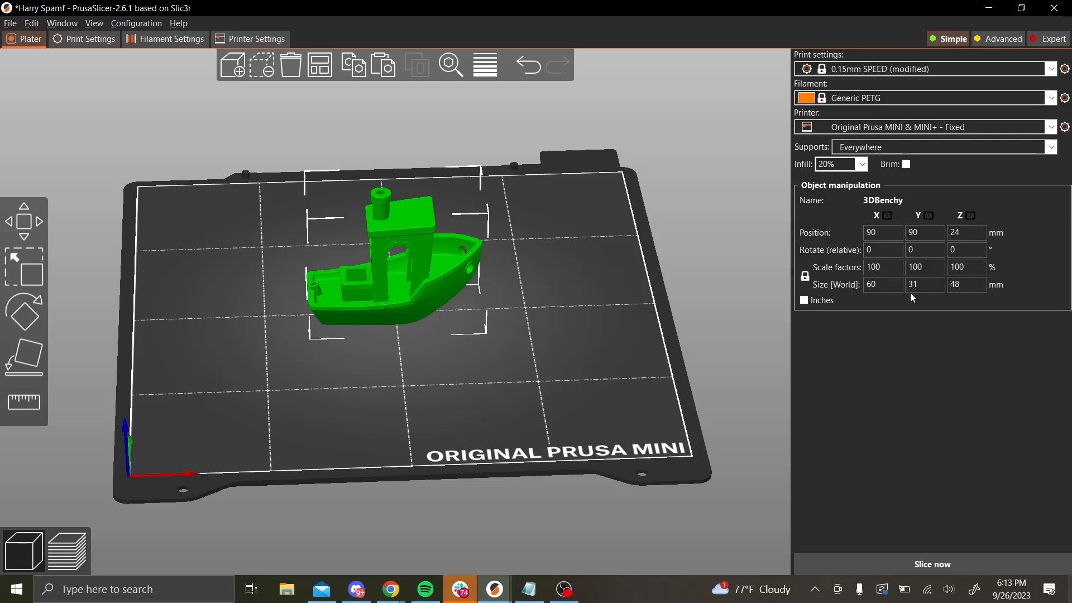
click(609, 259)
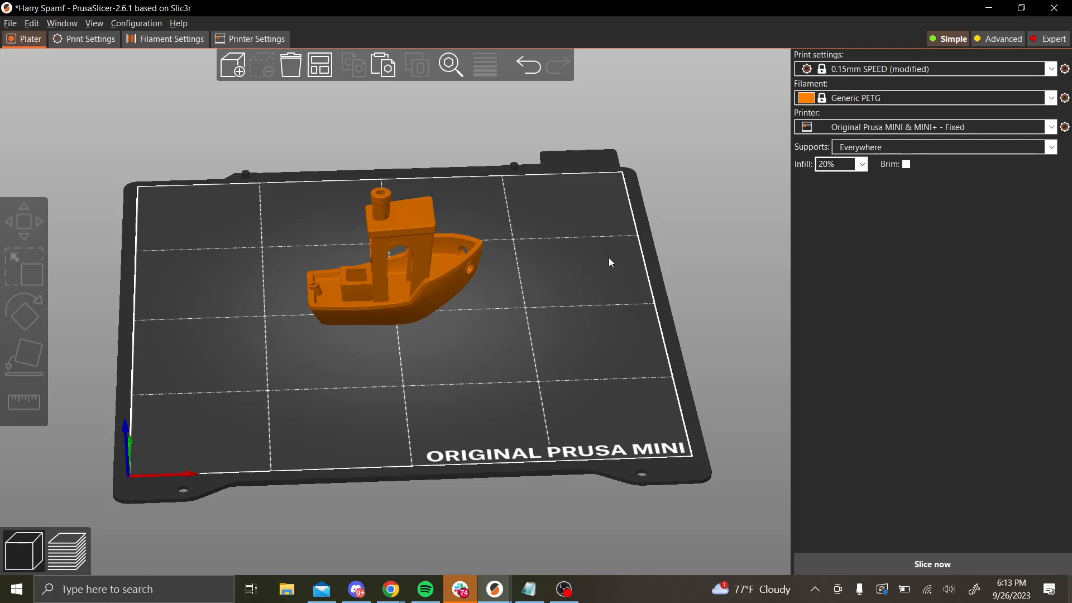
Check the perimeter requirement on the Assignment 9 slide in the browser and return to PrusaSlicer
key(alt+Tab)
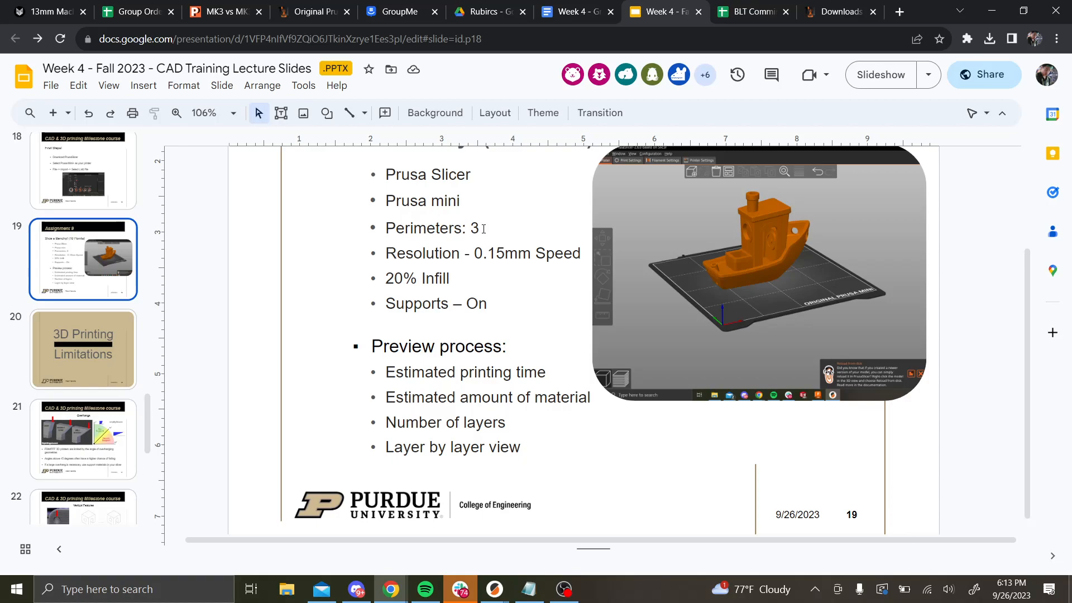
scroll(489, 255, up, 1)
scroll(489, 254, down, 1)
key(alt+Tab)
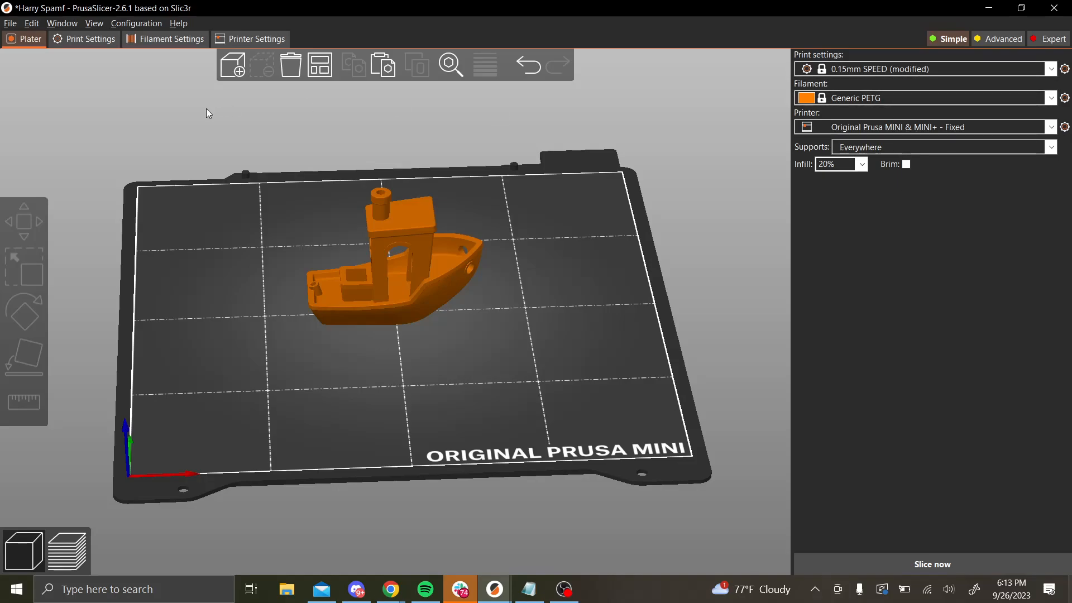
Open the Layers and perimeters print settings in Simple mode, check the Assignment 9 slide, and set the perimeters to 3
click(102, 48)
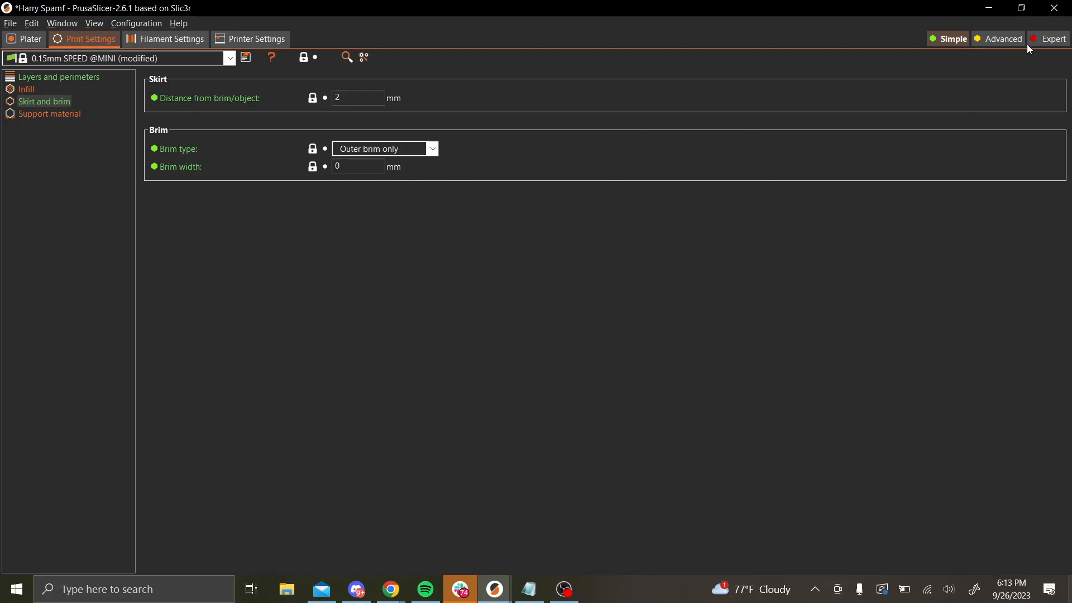
click(1051, 40)
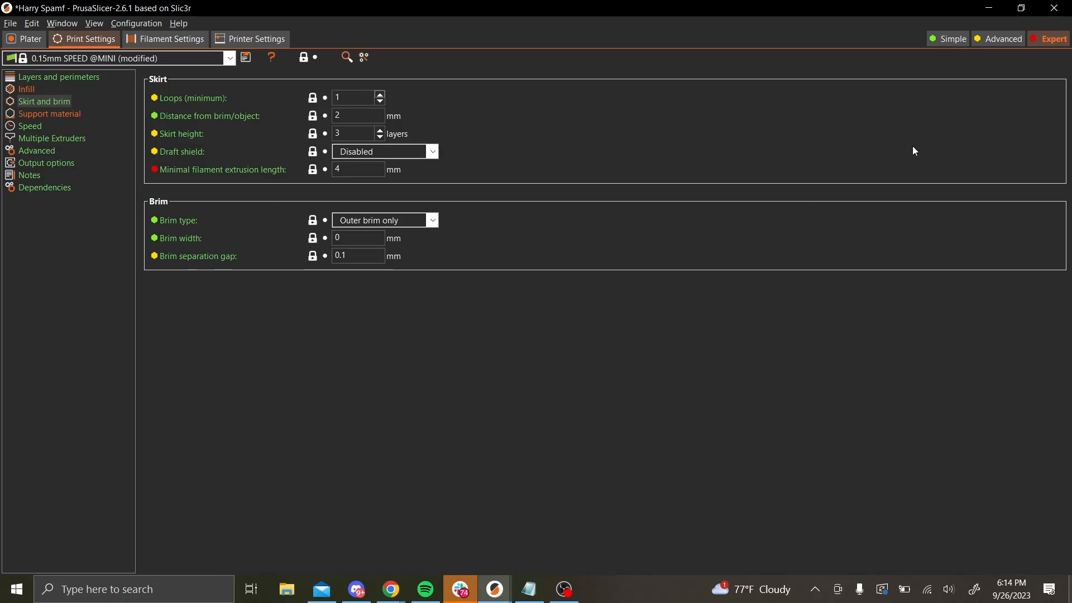
click(944, 39)
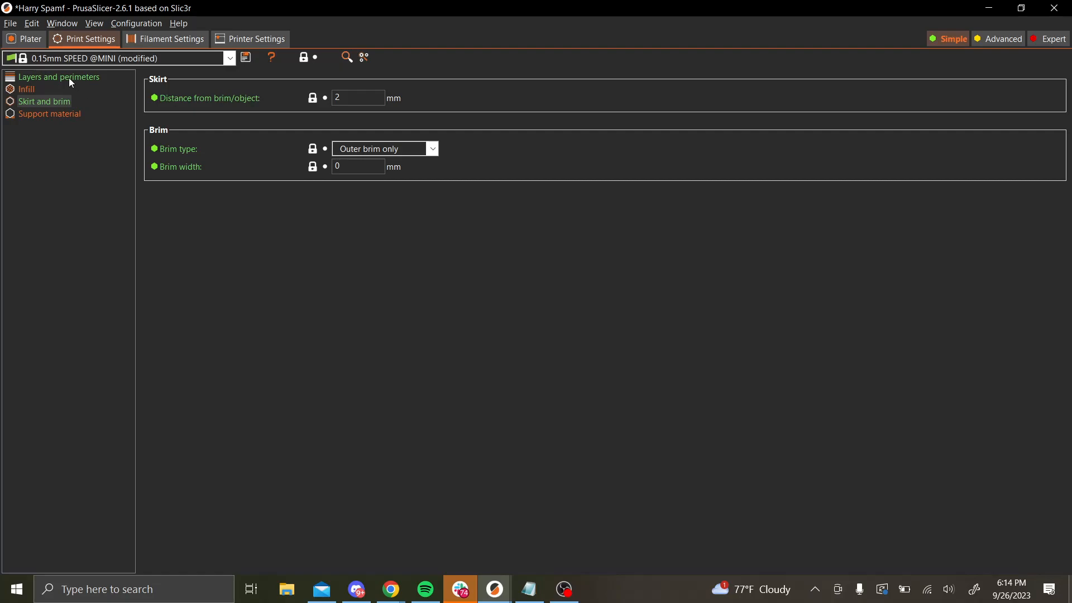
click(46, 79)
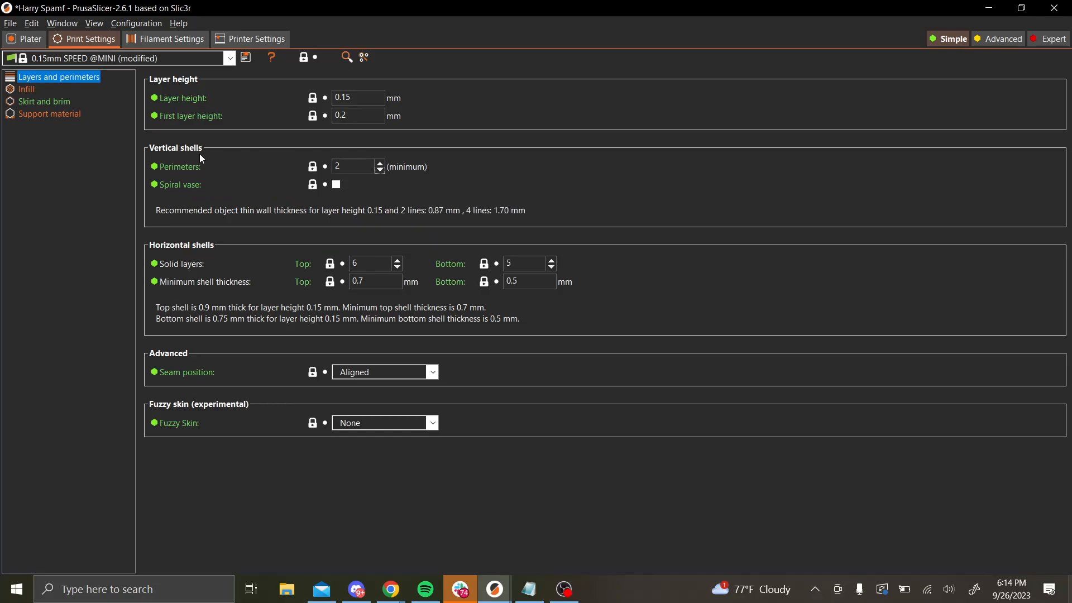
key(alt+Tab)
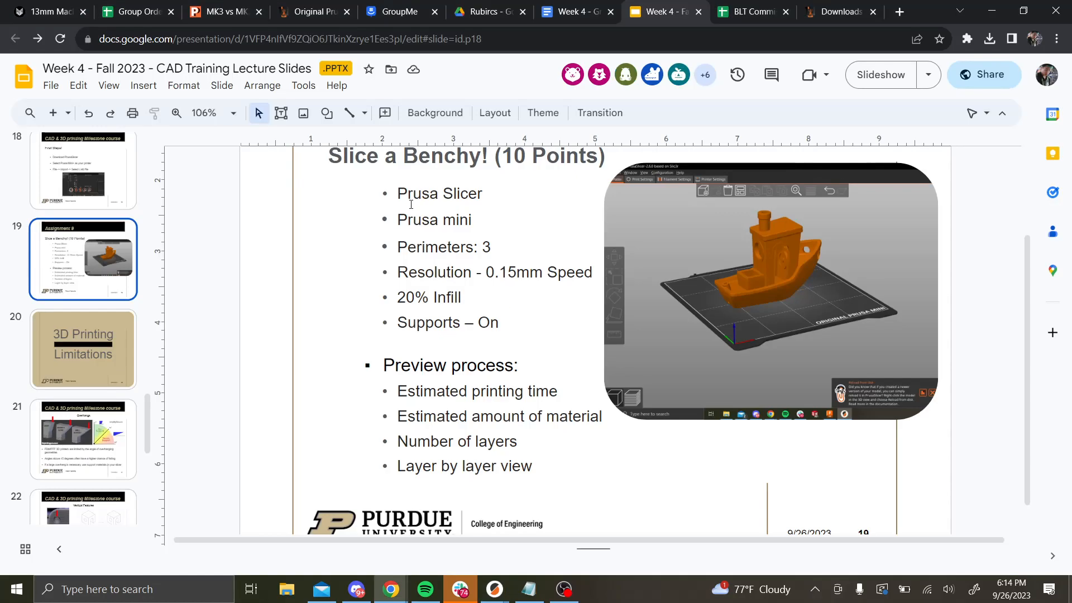
key(alt+Tab)
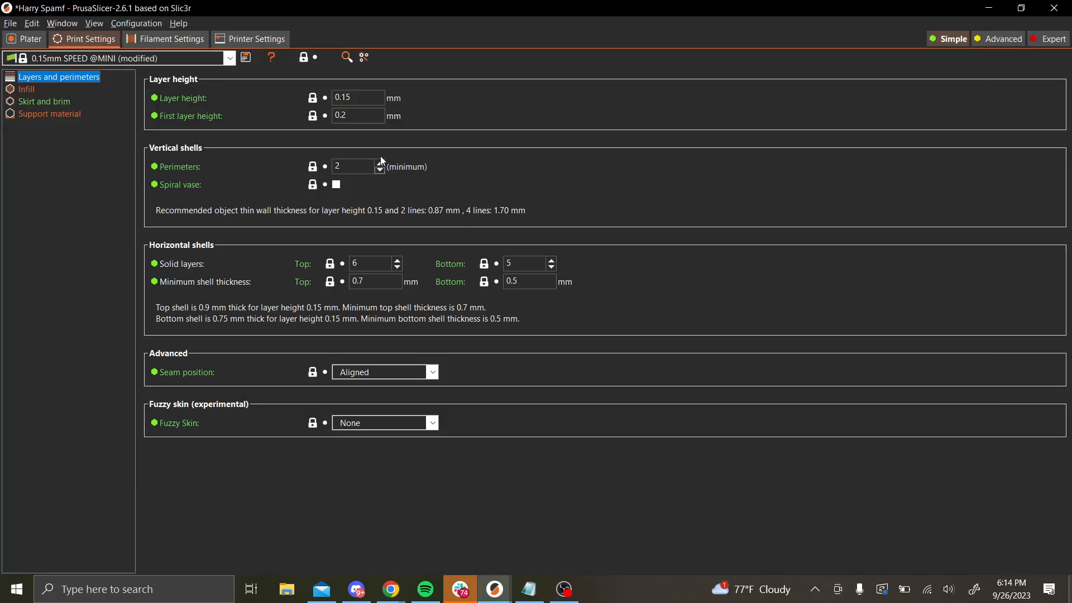
click(380, 163)
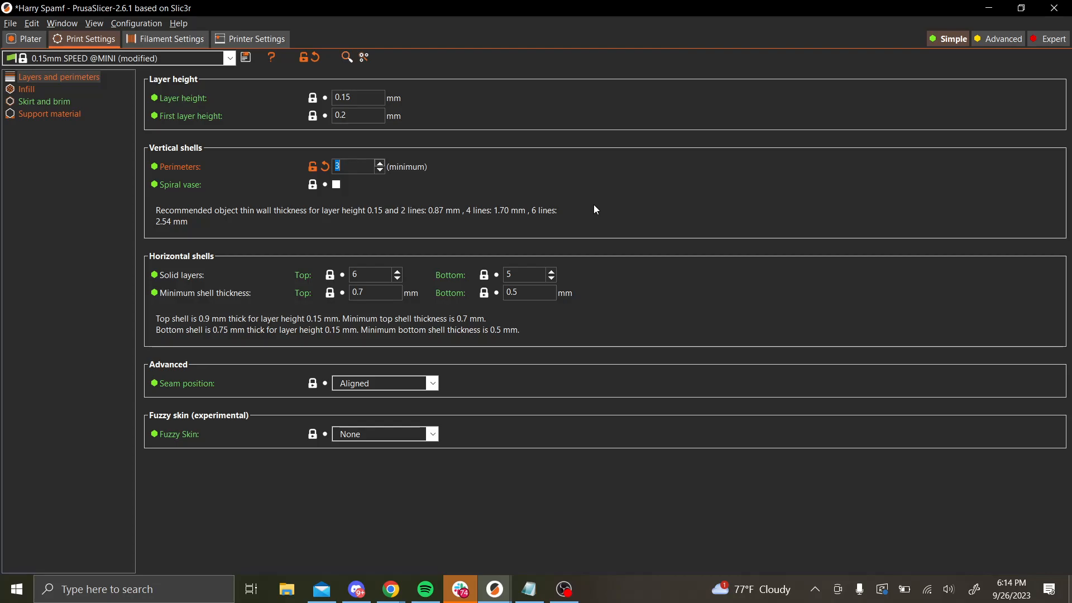
Review the perimeter, resolution, infill and support requirements on the Assignment 9 slide in the browser and return to PrusaSlicer
key(alt+Tab)
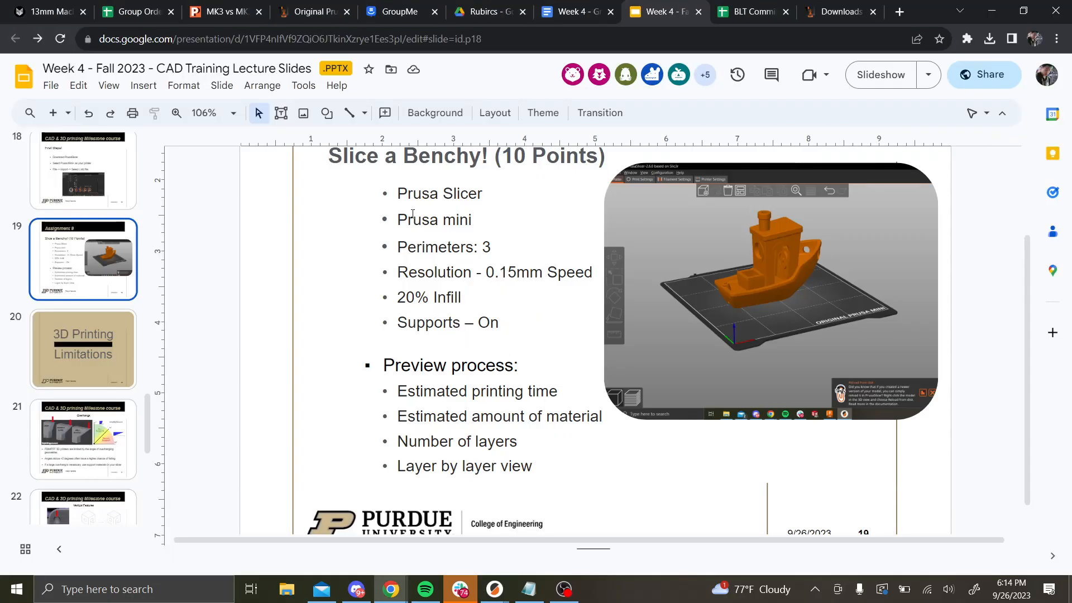
drag(394, 248, 502, 330)
click(553, 339)
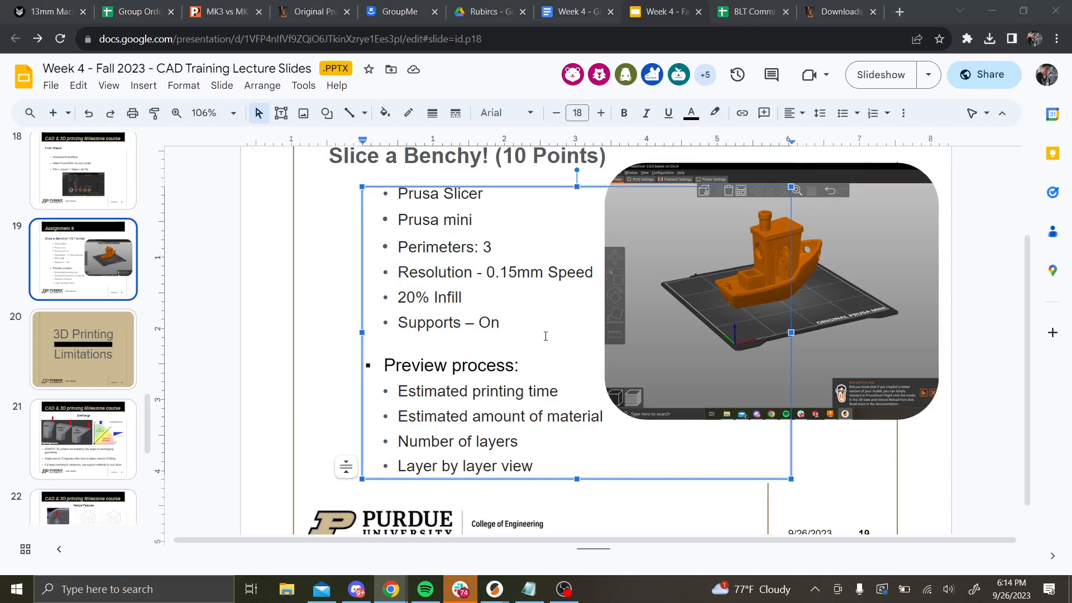
key(alt+Tab)
Return to the build plate view and slice the 3DBenchy with the current print settings
click(26, 38)
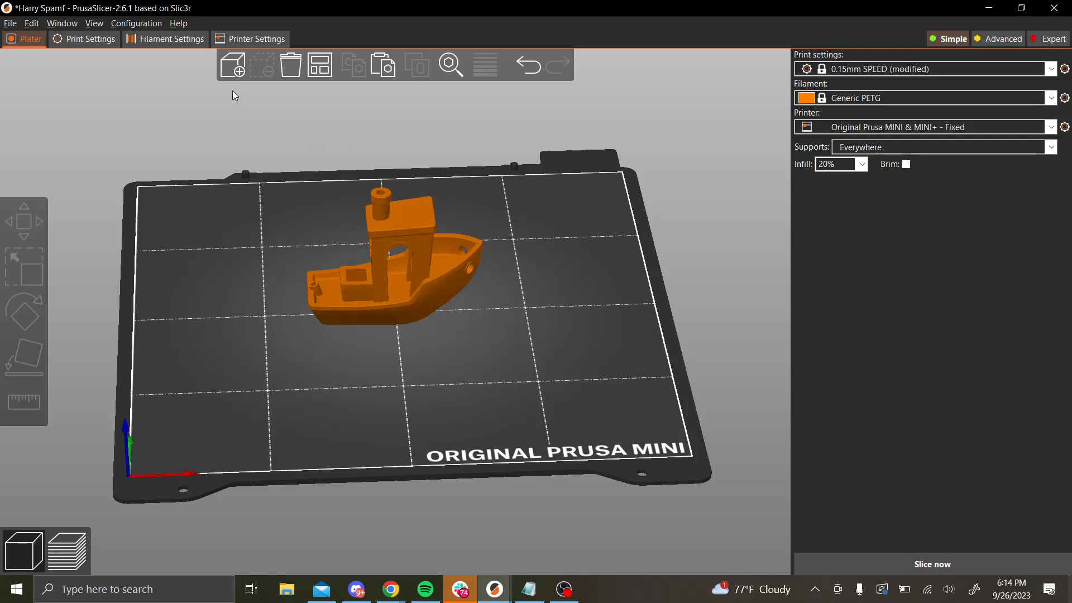
click(87, 39)
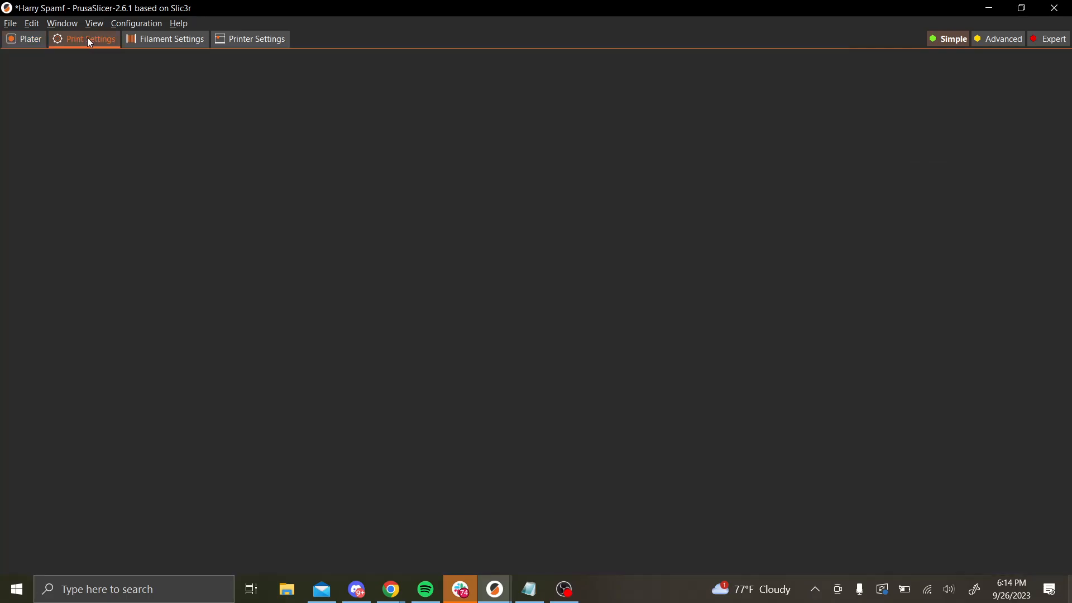
click(25, 41)
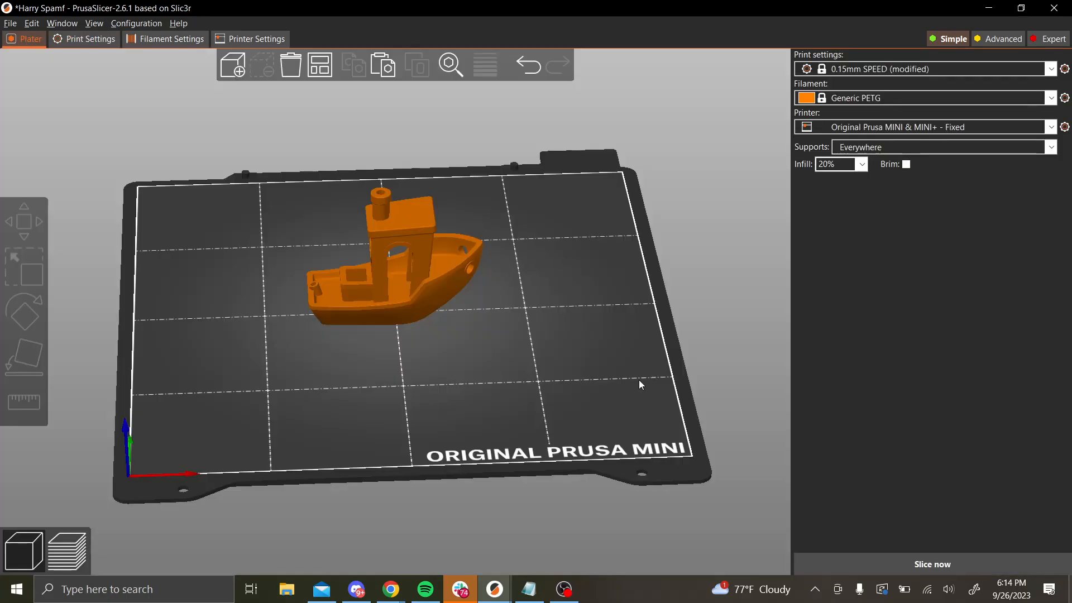
click(879, 558)
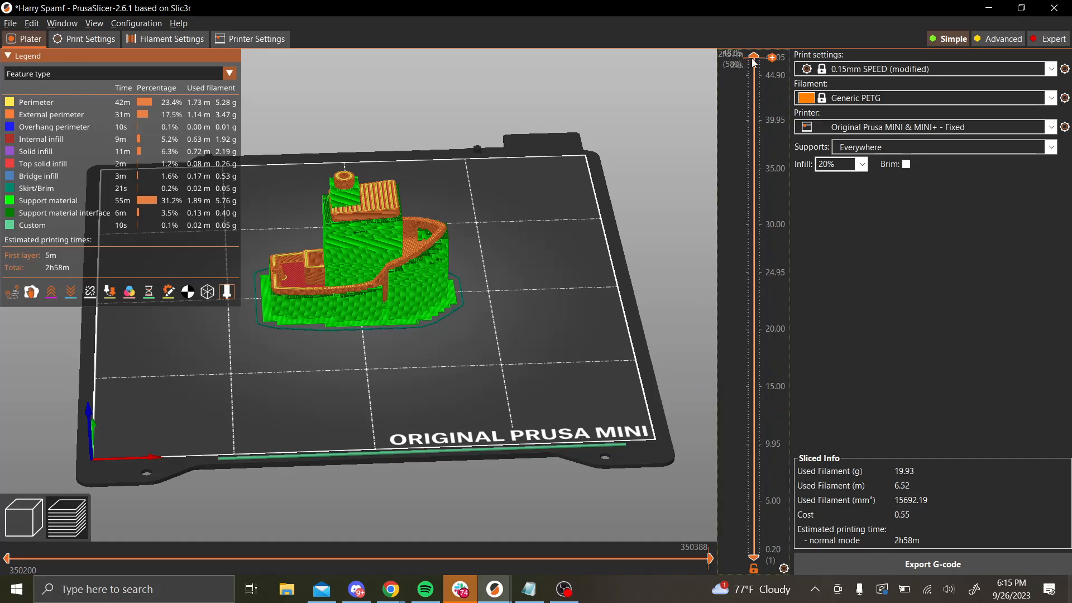
Compare the sliced preview of the 3DBenchy and its supports with the unsliced 3D model
scroll(447, 230, up, 5)
scroll(614, 363, down, 5)
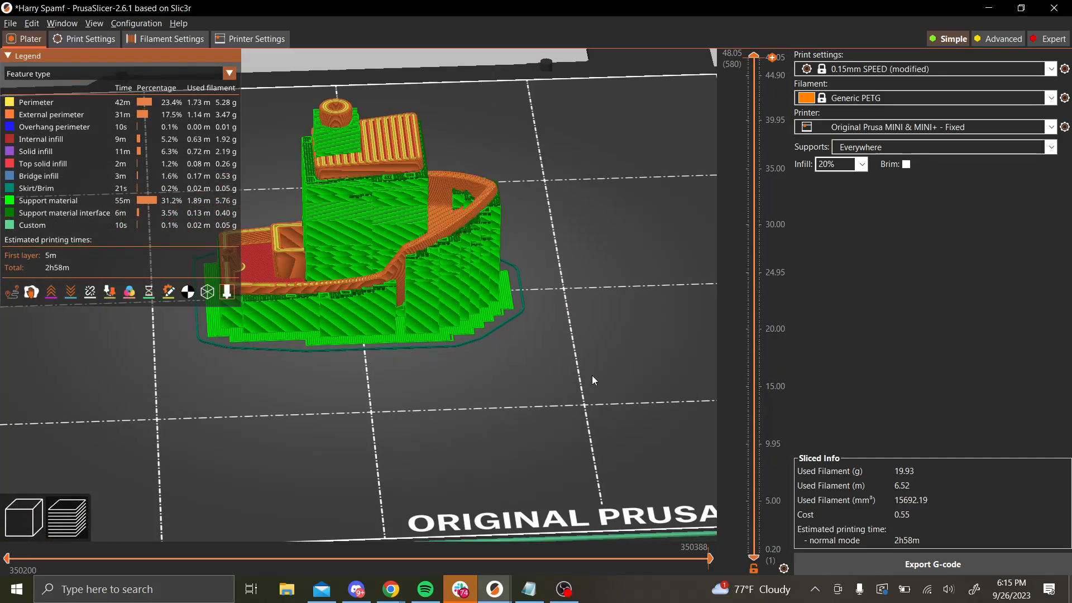
drag(591, 341, 470, 376)
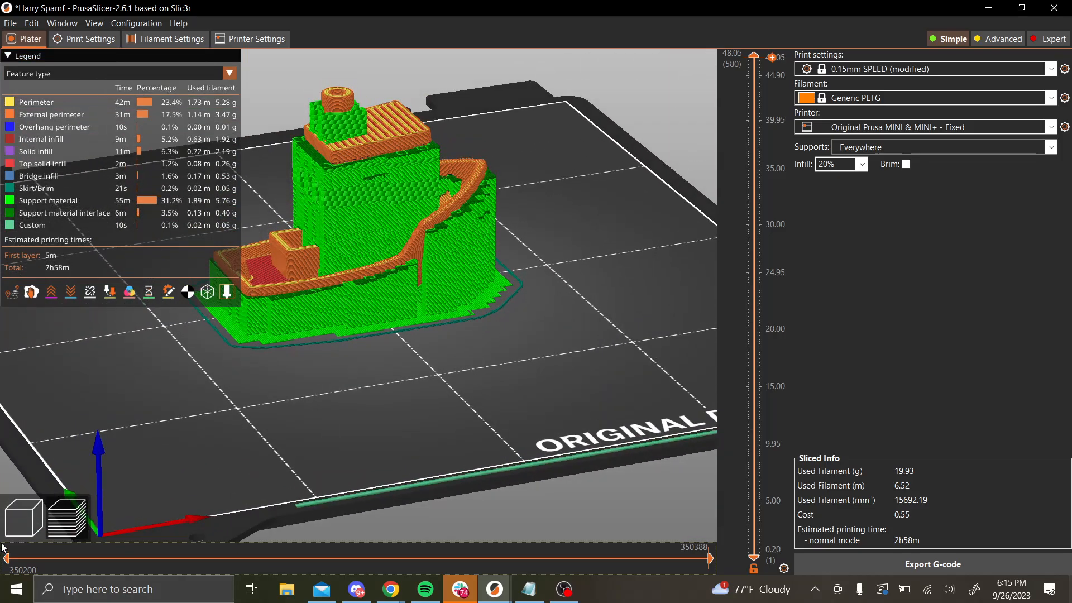
click(24, 517)
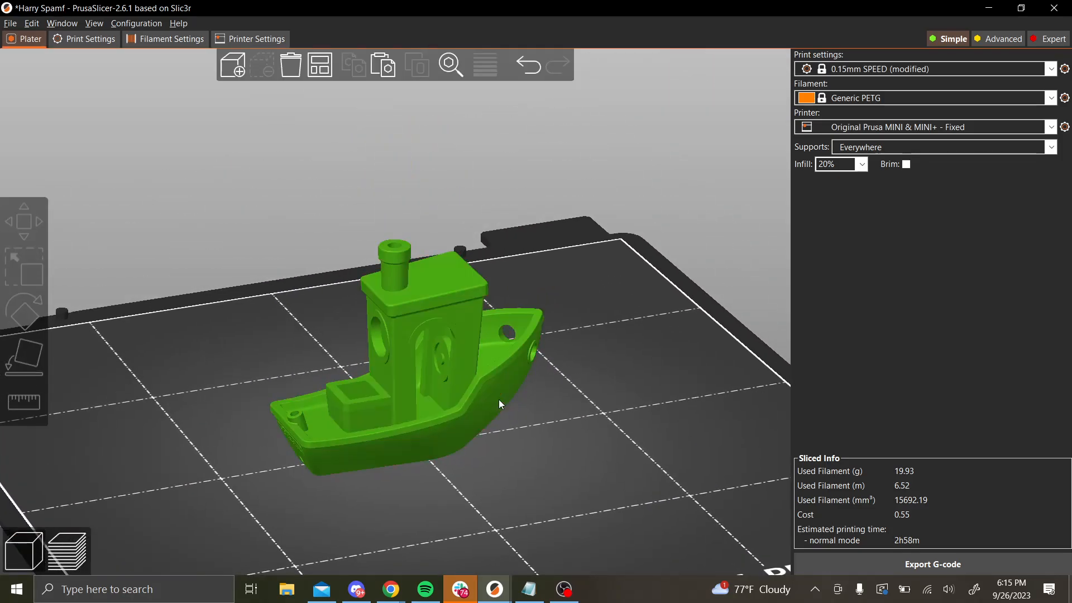
scroll(465, 404, up, 5)
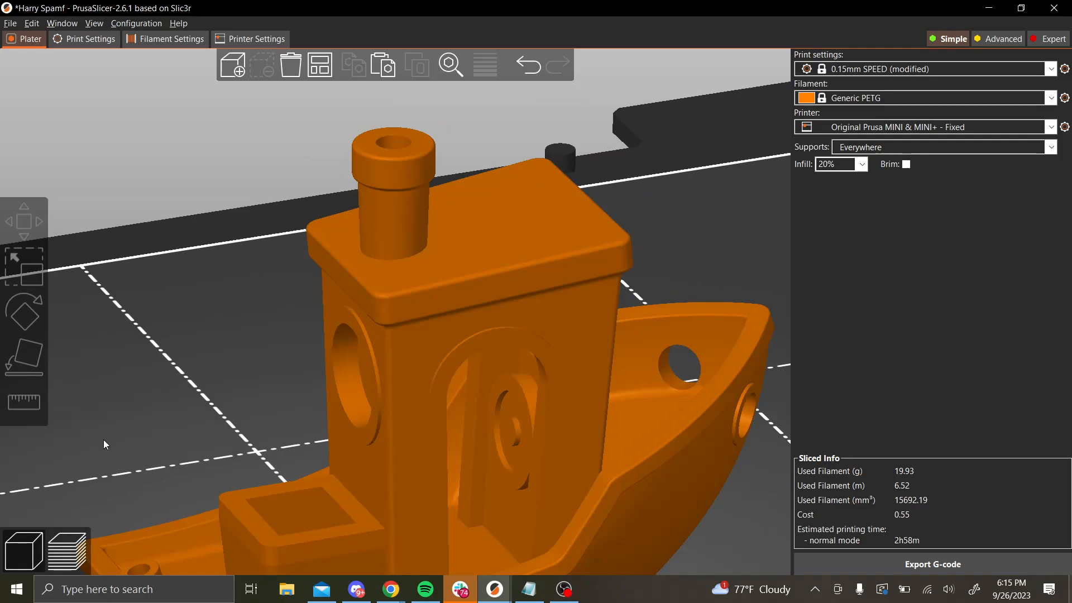
click(67, 550)
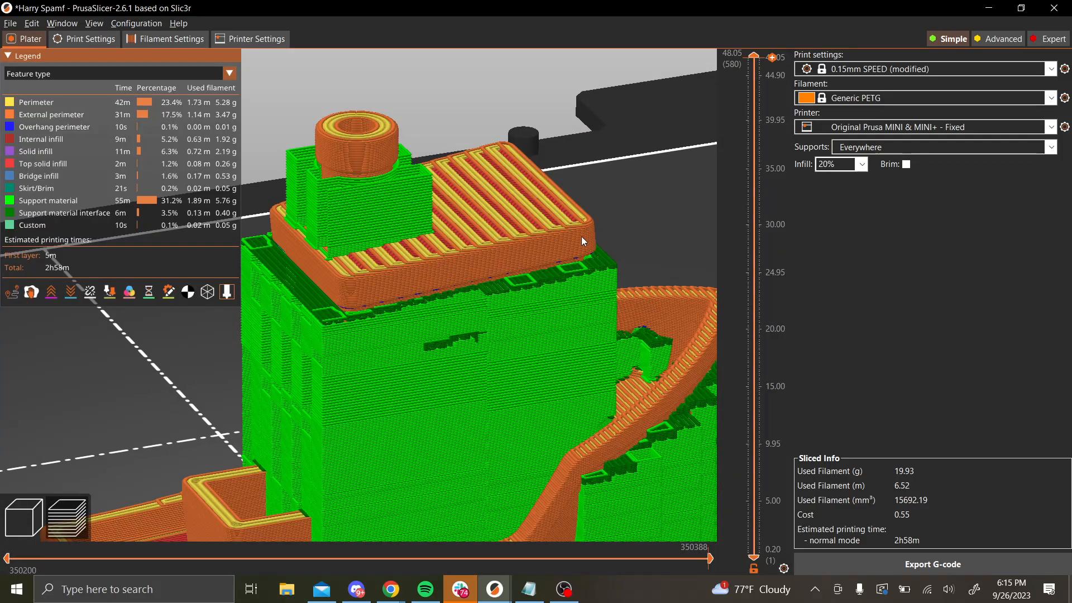
Examine the overhang perimeters and support material around the cabin roof in the sliced preview
scroll(362, 271, up, 8)
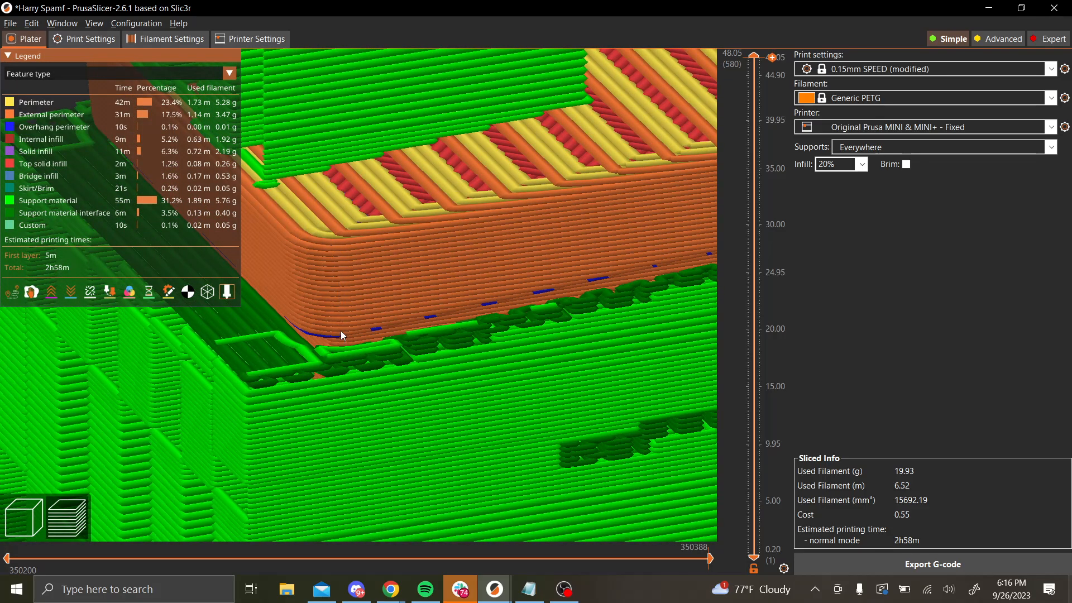
scroll(342, 334, down, 10)
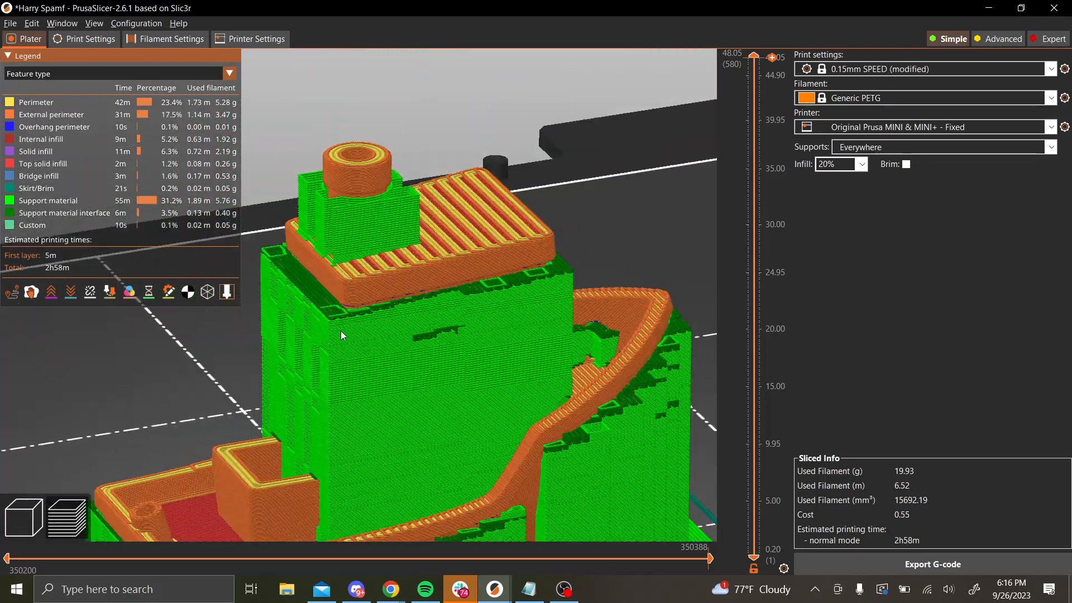
scroll(694, 145, down, 4)
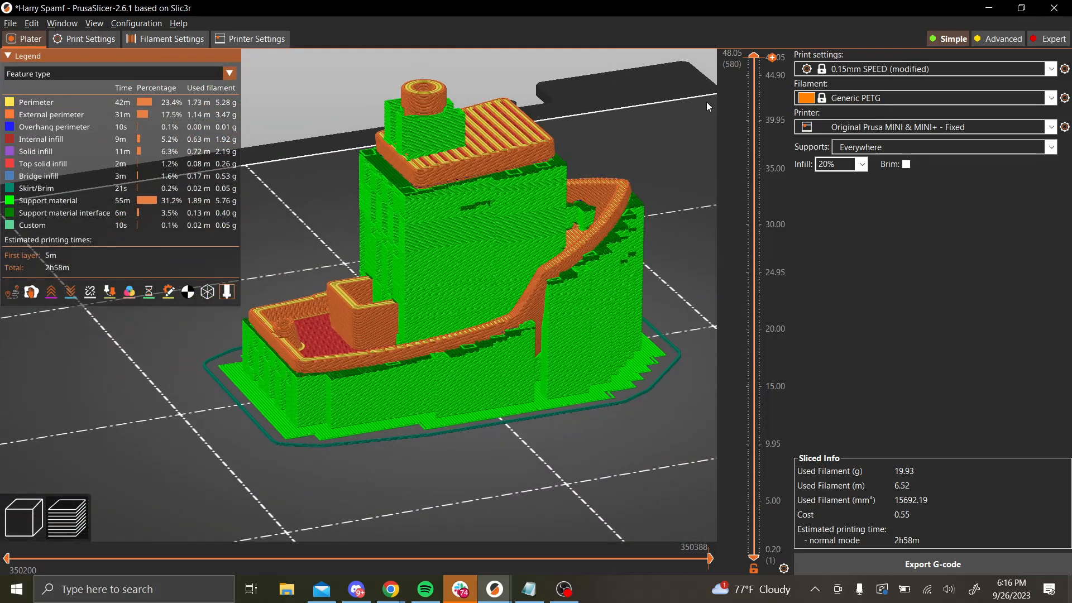
drag(705, 112, 697, 112)
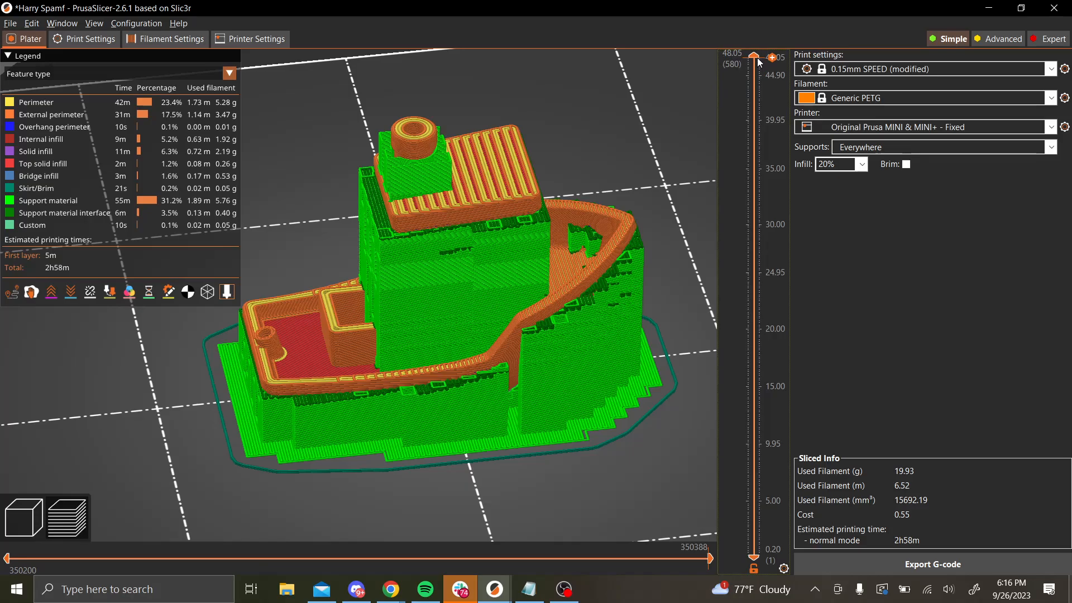
Limit the sliced preview to the first layer and run through its toolpath from start to end
drag(760, 63, 685, 566)
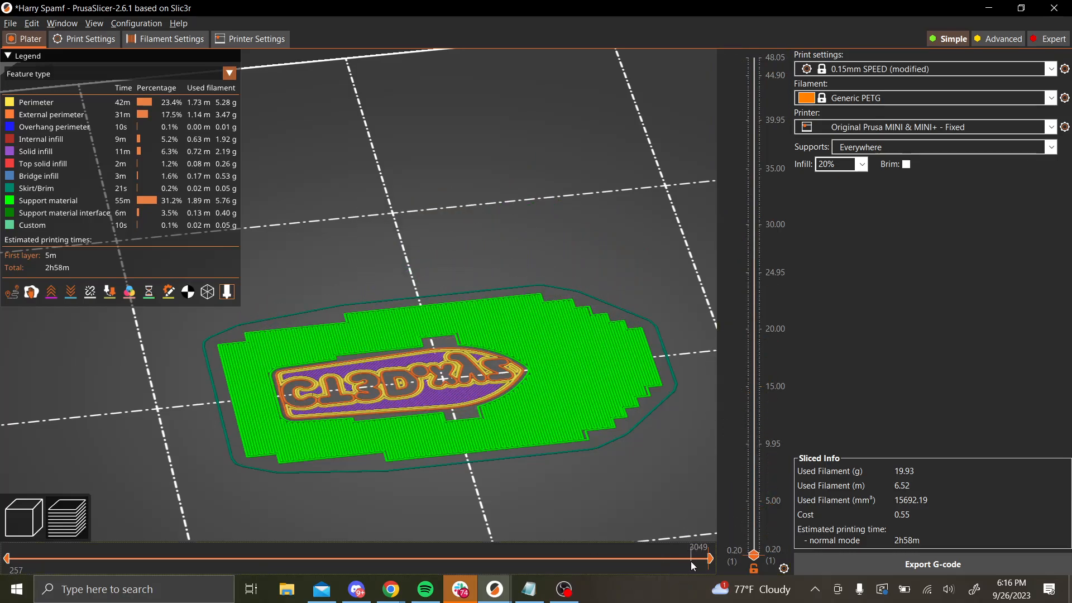
drag(709, 559, 3, 550)
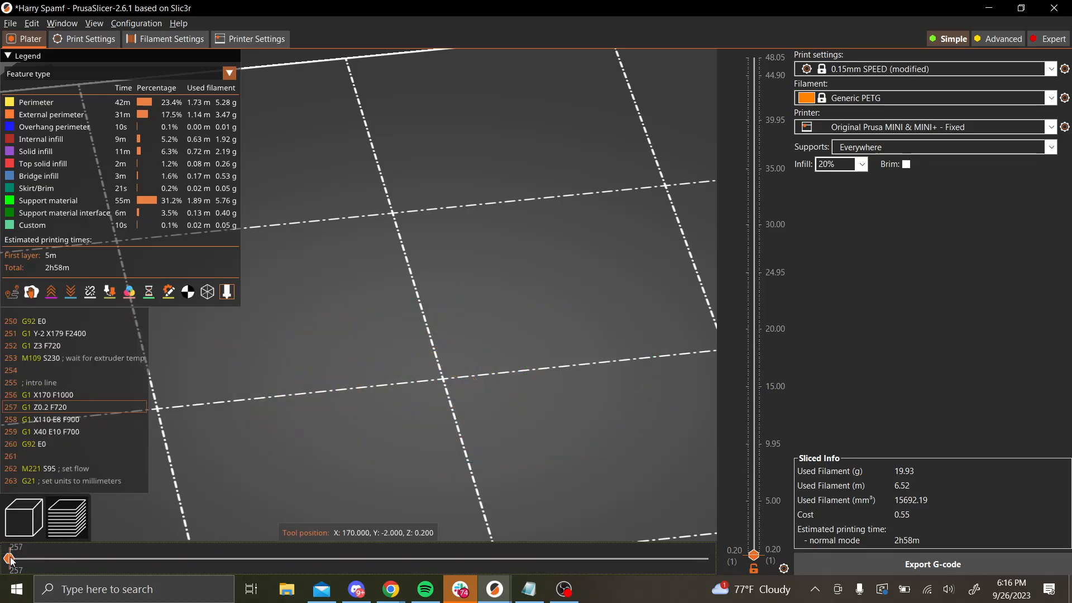
mouse_move(12, 560)
mouse_down()
mouse_move(264, 579)
mouse_move(711, 554)
mouse_up()
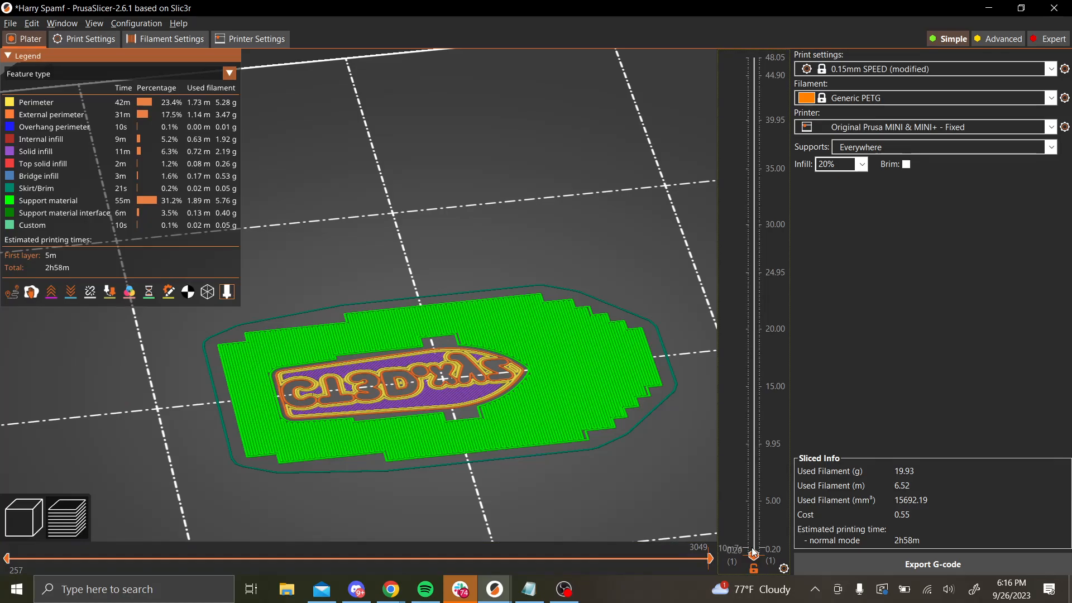
Step the sliced preview upward layer by layer from the first layer until the complete 3DBenchy is shown
scroll(753, 553, up, 6)
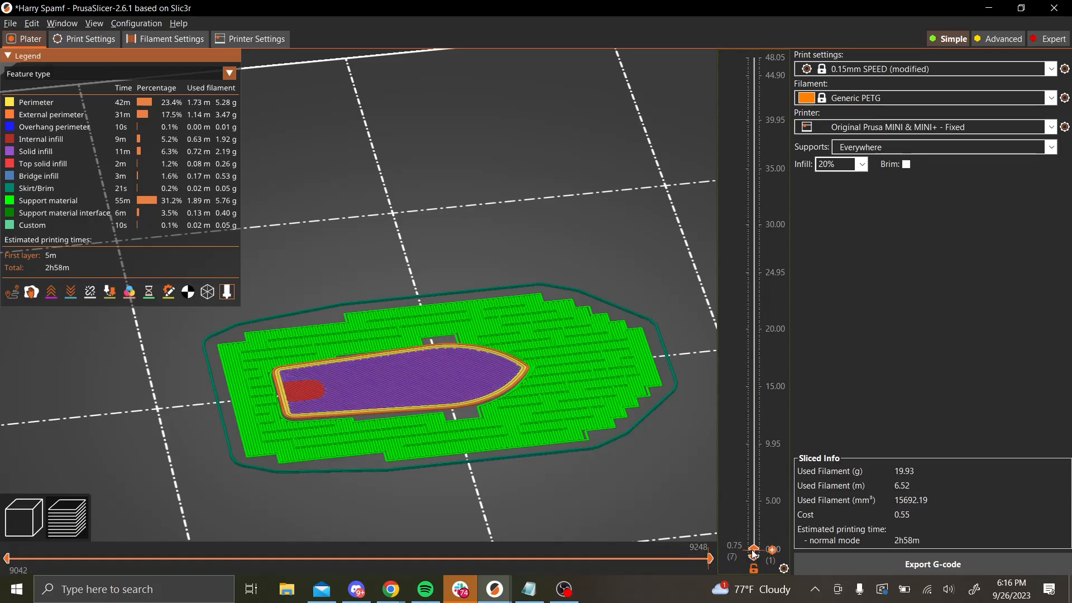
drag(753, 553, 758, 43)
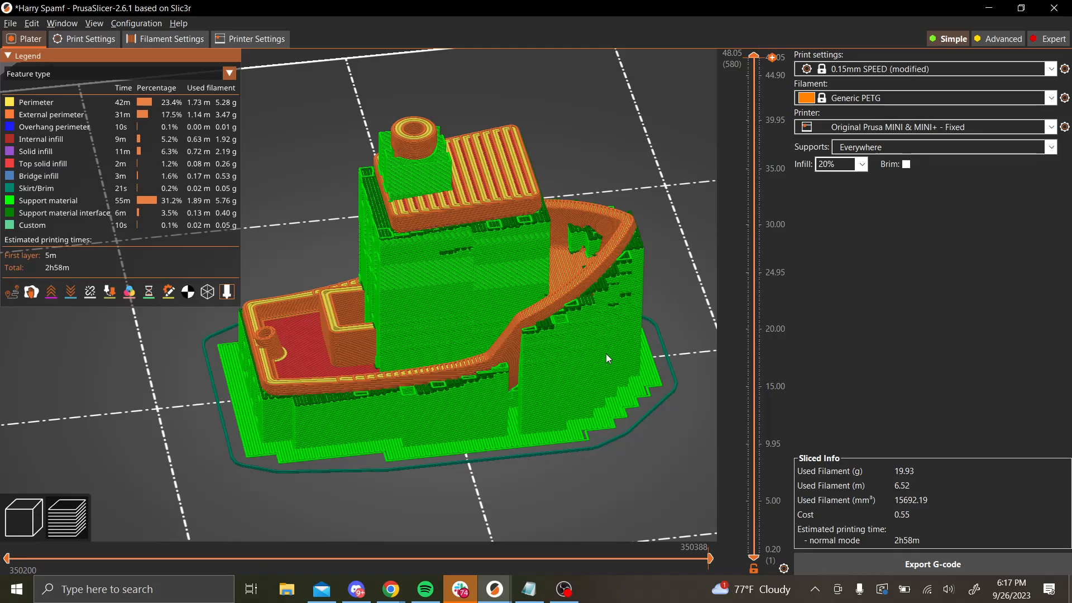
mouse_move(711, 555)
mouse_down()
mouse_move(317, 528)
mouse_move(720, 546)
mouse_up()
Return to the 3D editor view, scale the 3DBenchy uniformly to 1000%, and compare its size with the print bed
click(24, 517)
scroll(401, 391, down, 3)
drag(672, 316, 664, 337)
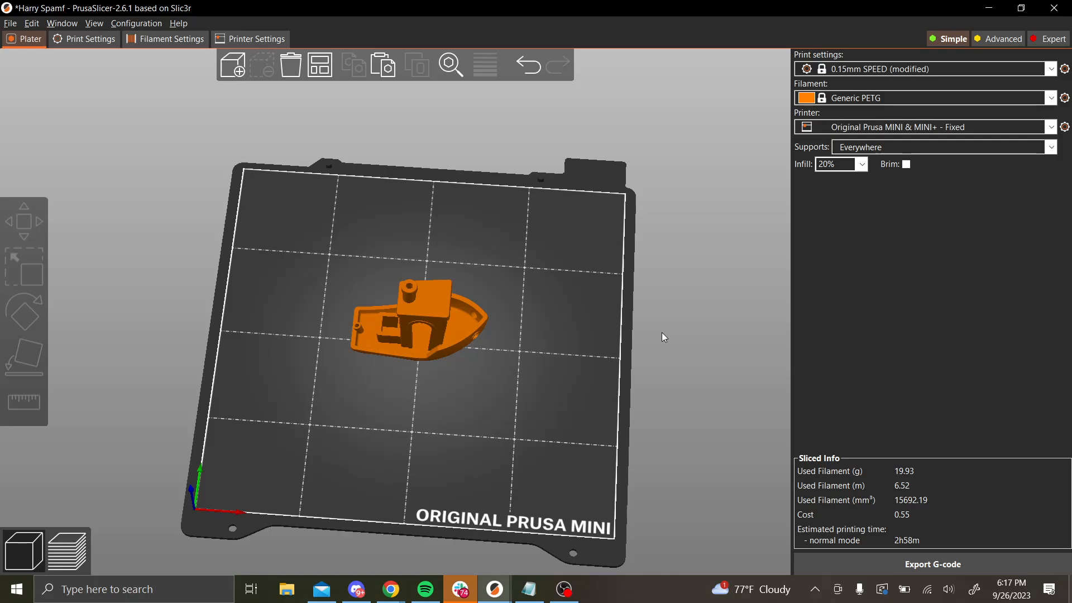
click(427, 341)
click(427, 341)
drag(895, 268, 789, 258)
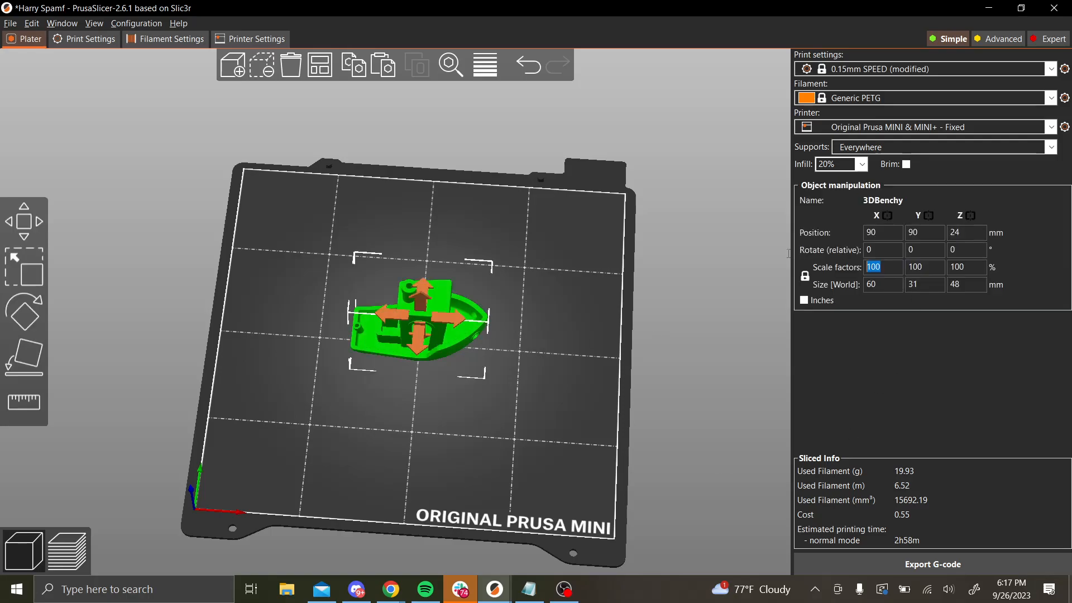
text(1000)
key(Return)
scroll(633, 233, down, 5)
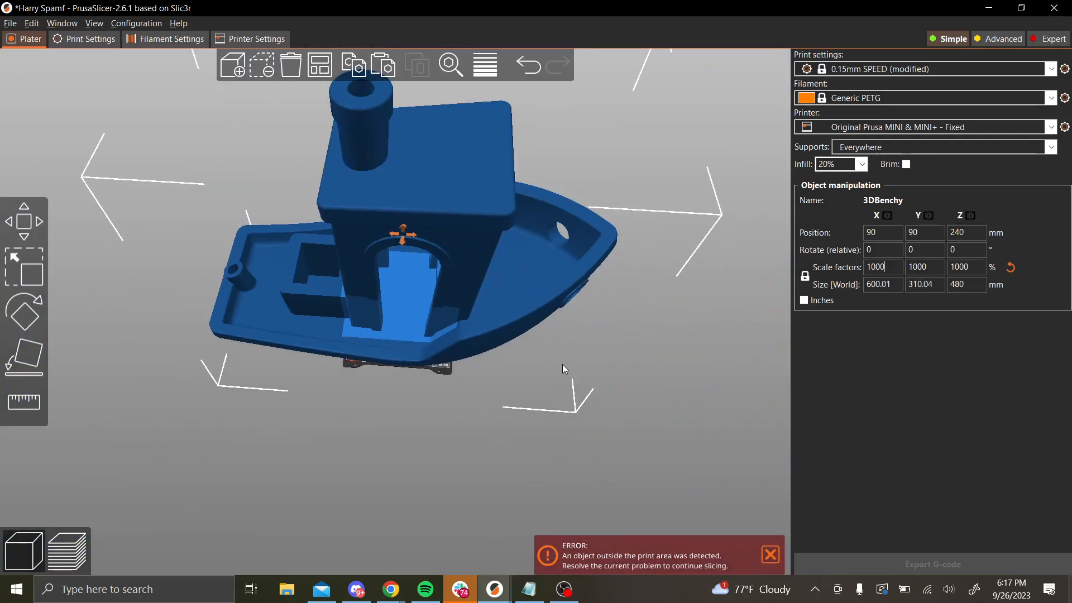
drag(570, 356, 575, 325)
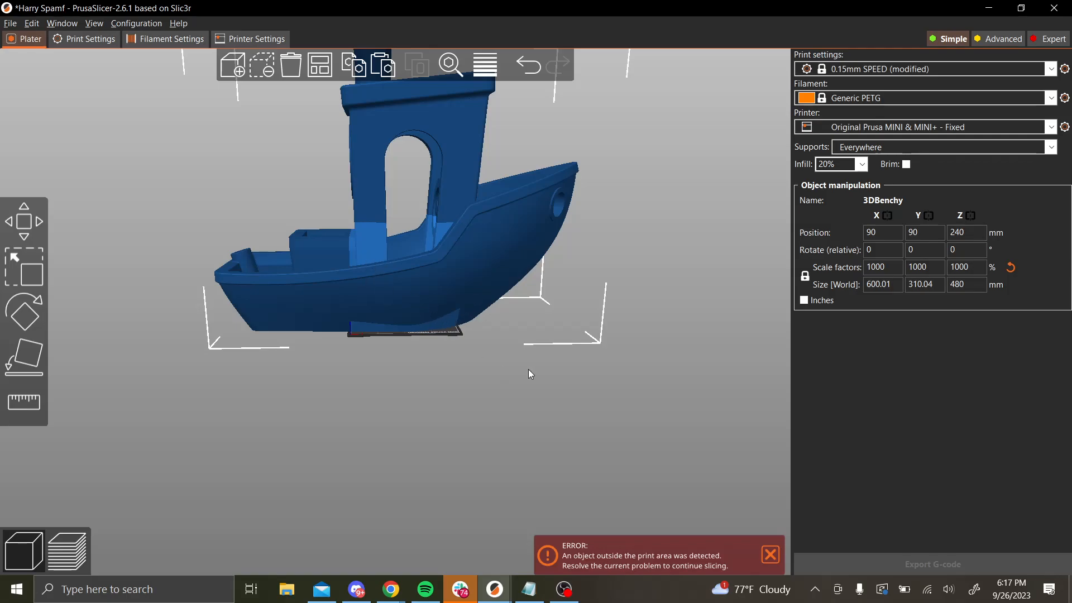
drag(528, 370, 514, 394)
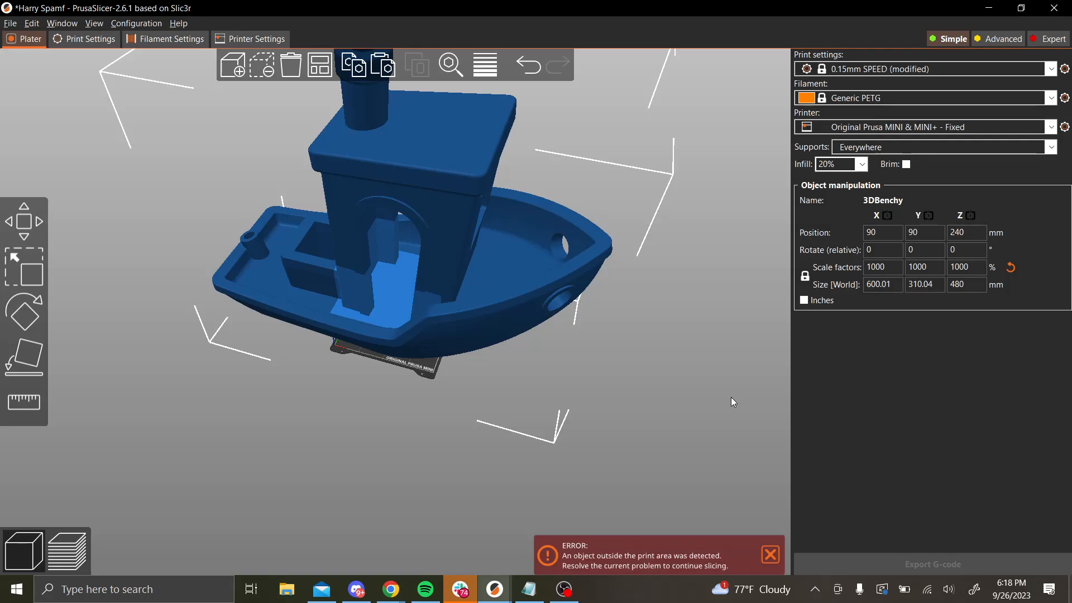
Set the 3DBenchy's uniform scale factors back to 100%
click(900, 267)
text(100)
key(Return)
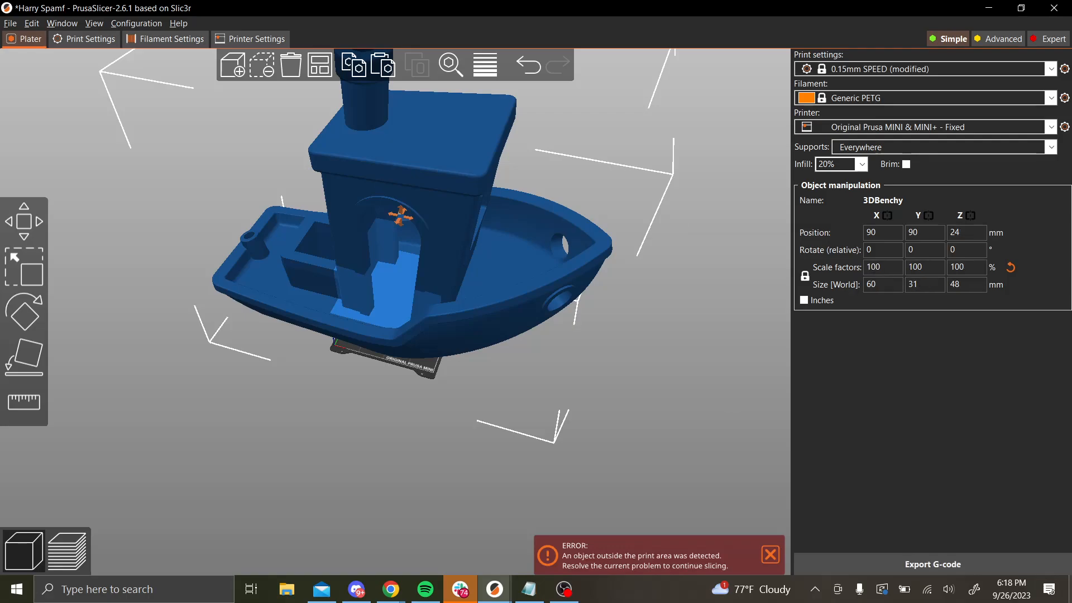
Slice the 3DBenchy again at its original size
click(884, 567)
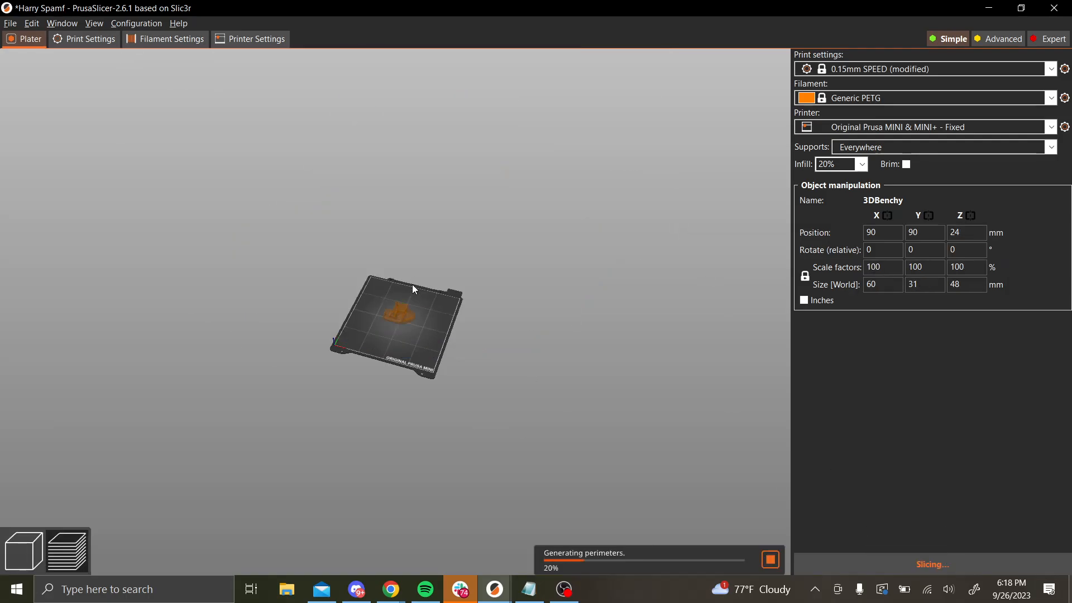
scroll(413, 288, up, 5)
scroll(413, 288, up, 4)
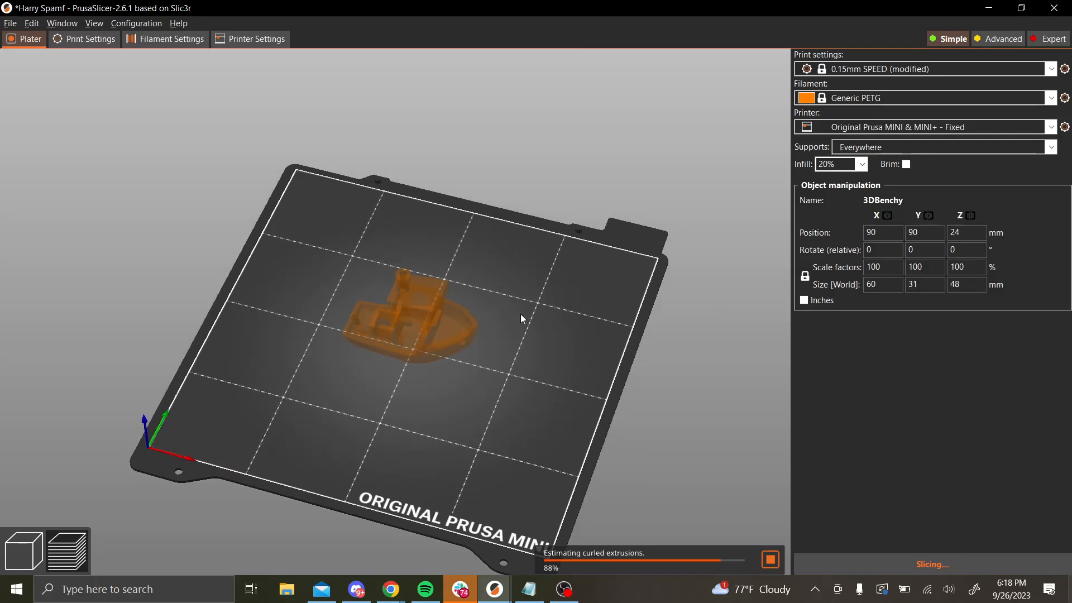
Export the sliced 3DBenchy as a G-code file to the Desktop, keeping the suggested file name
drag(598, 447, 599, 431)
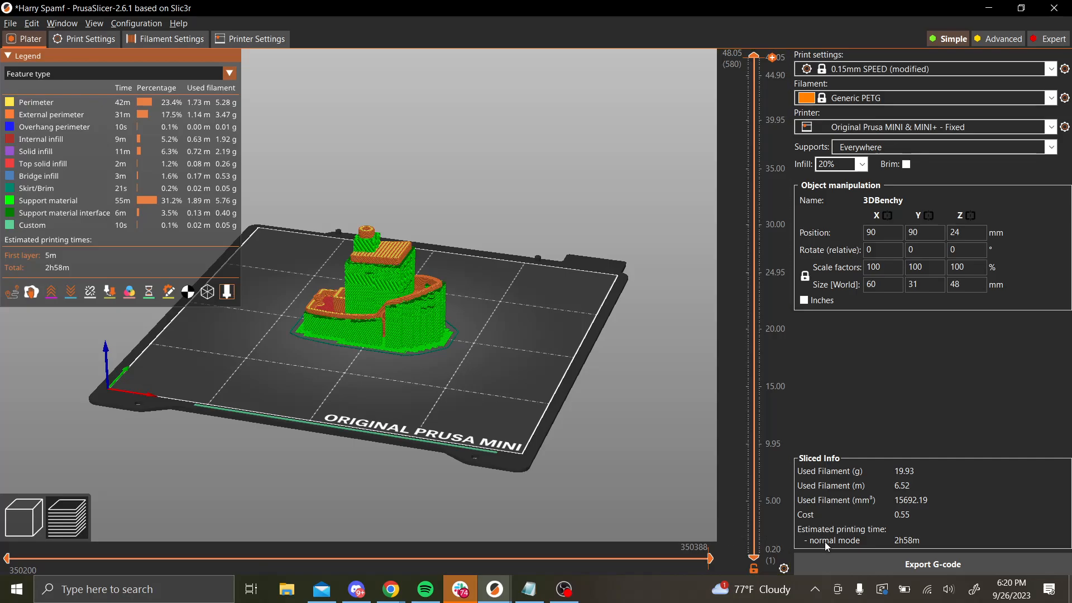
click(865, 557)
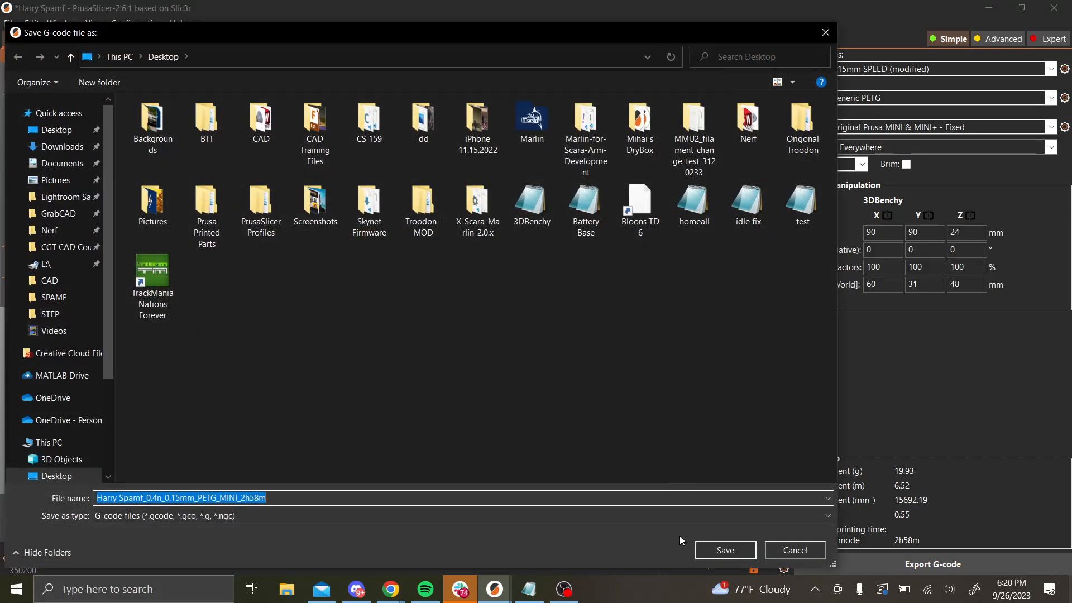
click(742, 550)
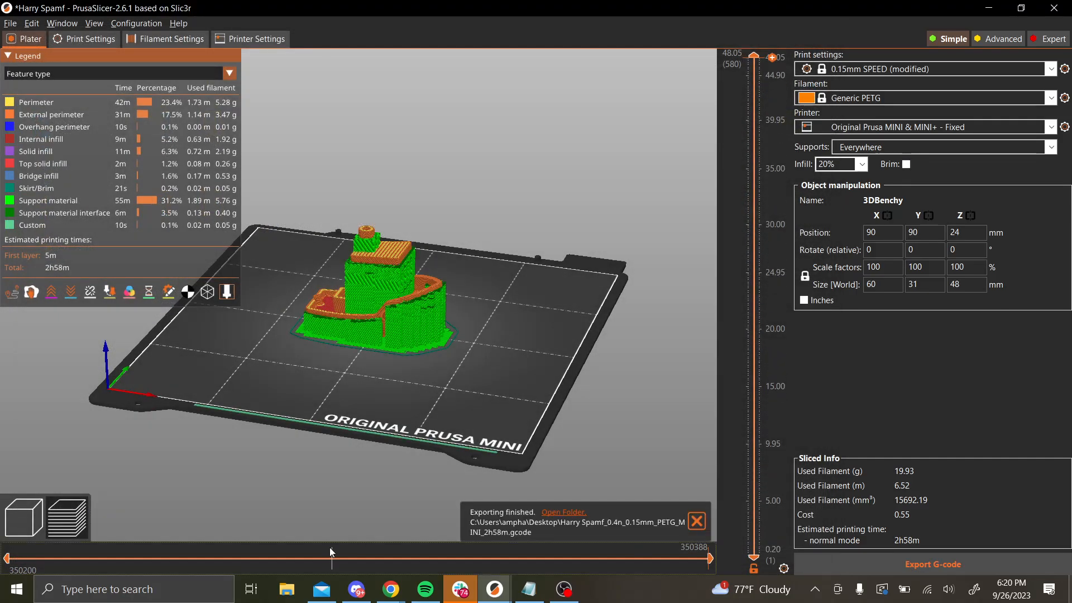
Open the export folder's existing 3DBenchy G-code file in Notepad and examine the first perimeter's X, Y and E move commands
click(575, 512)
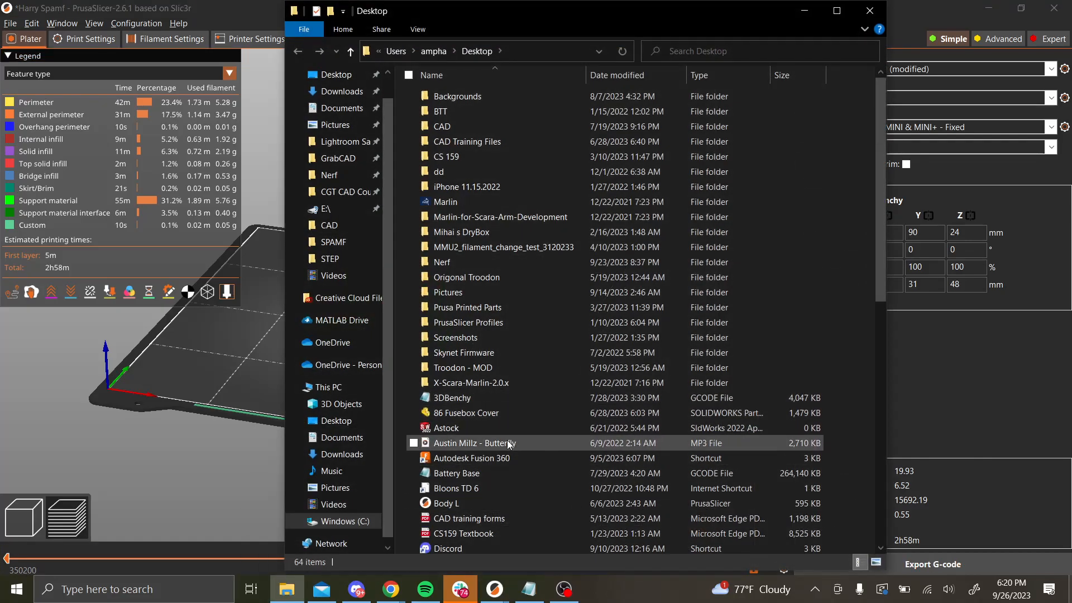
double_click(500, 400)
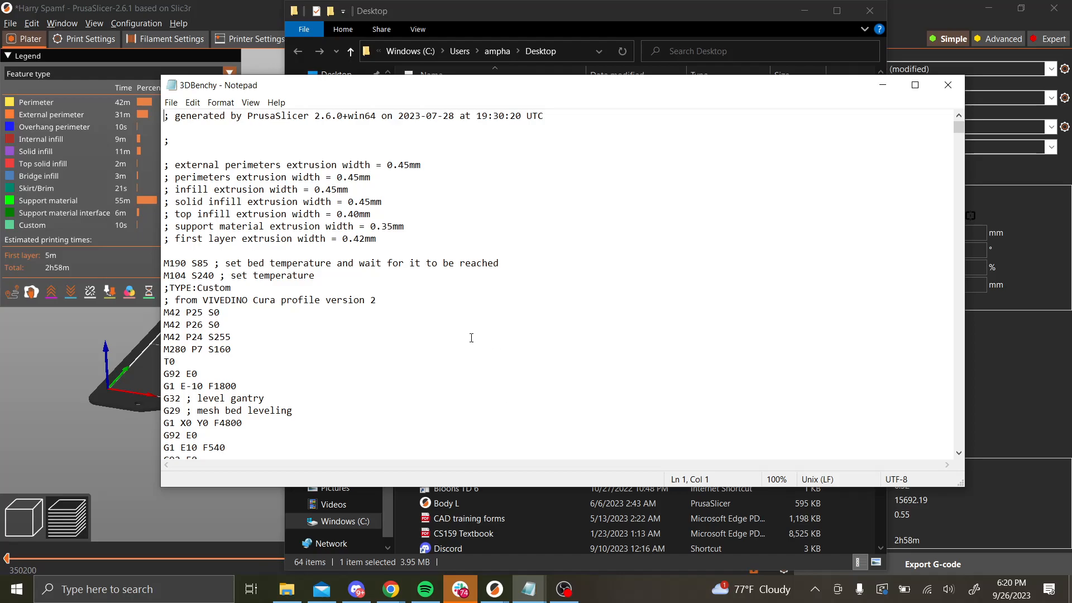
scroll(472, 337, down, 13)
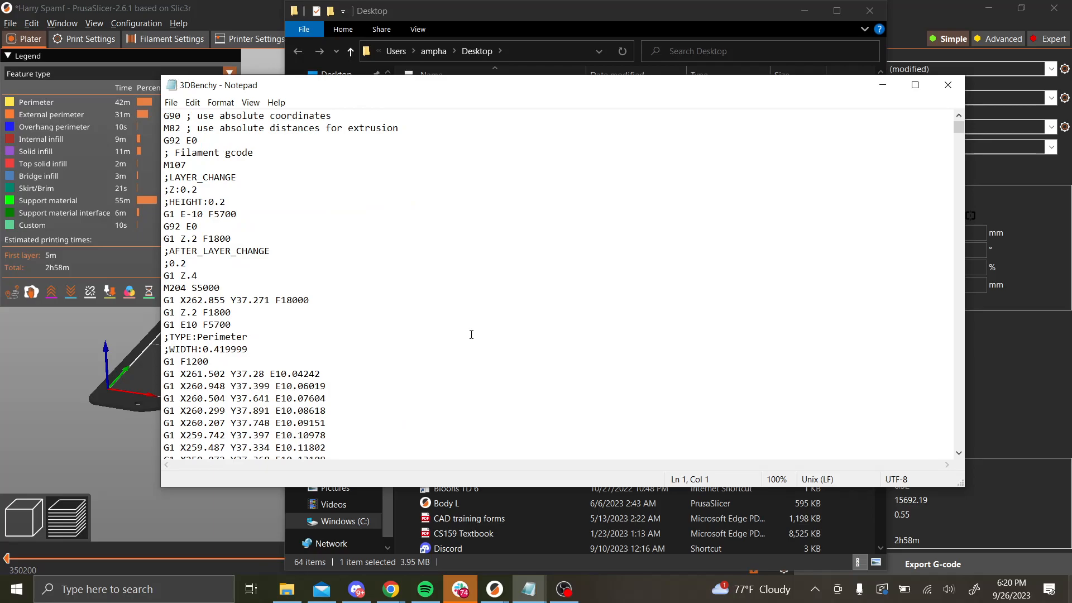
scroll(471, 335, down, 3)
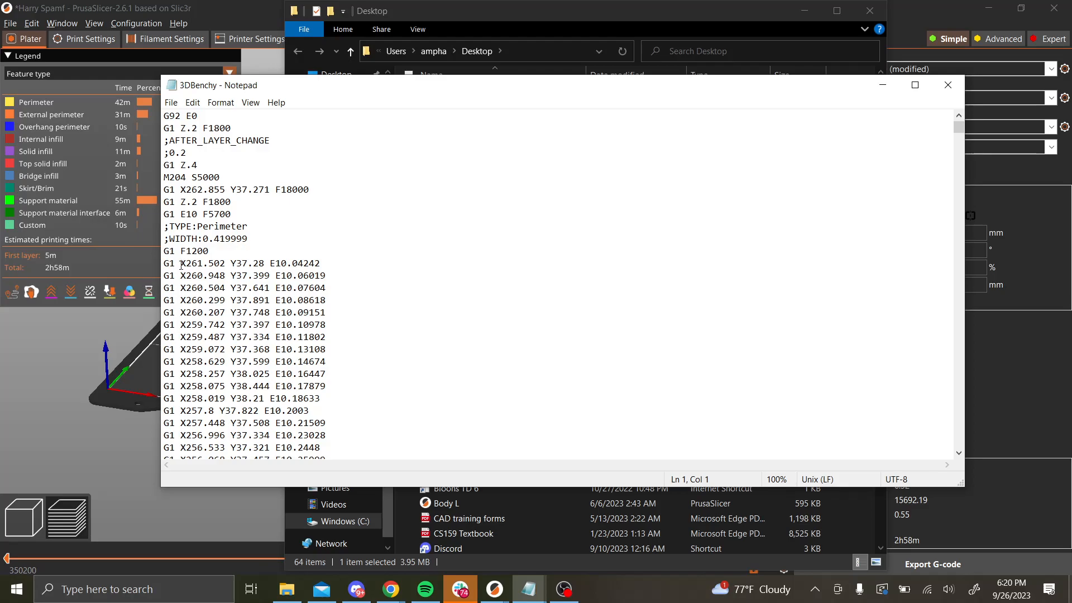
drag(184, 265, 332, 264)
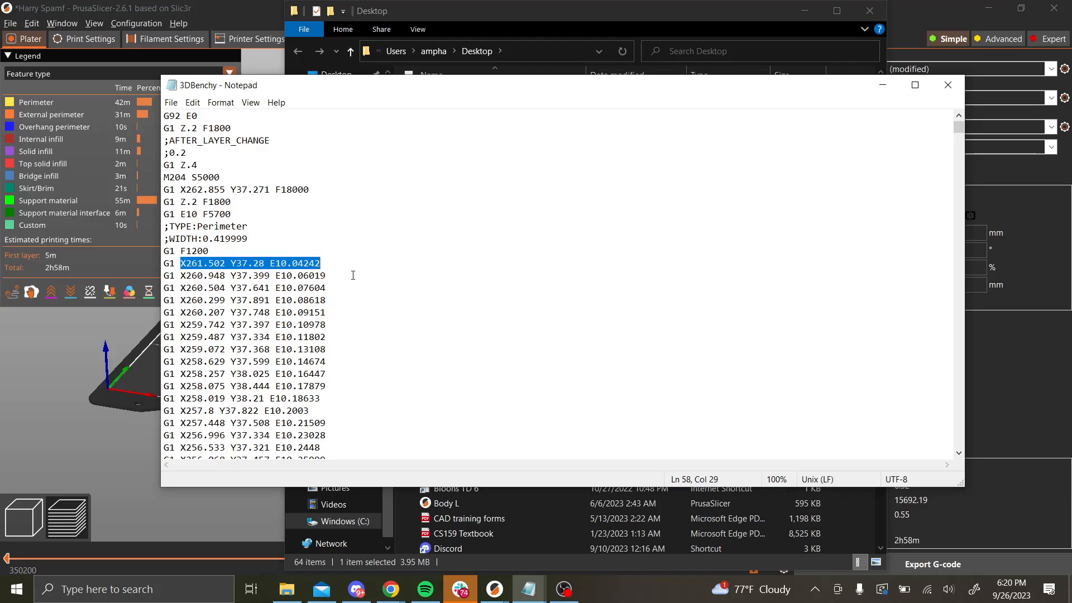
click(354, 273)
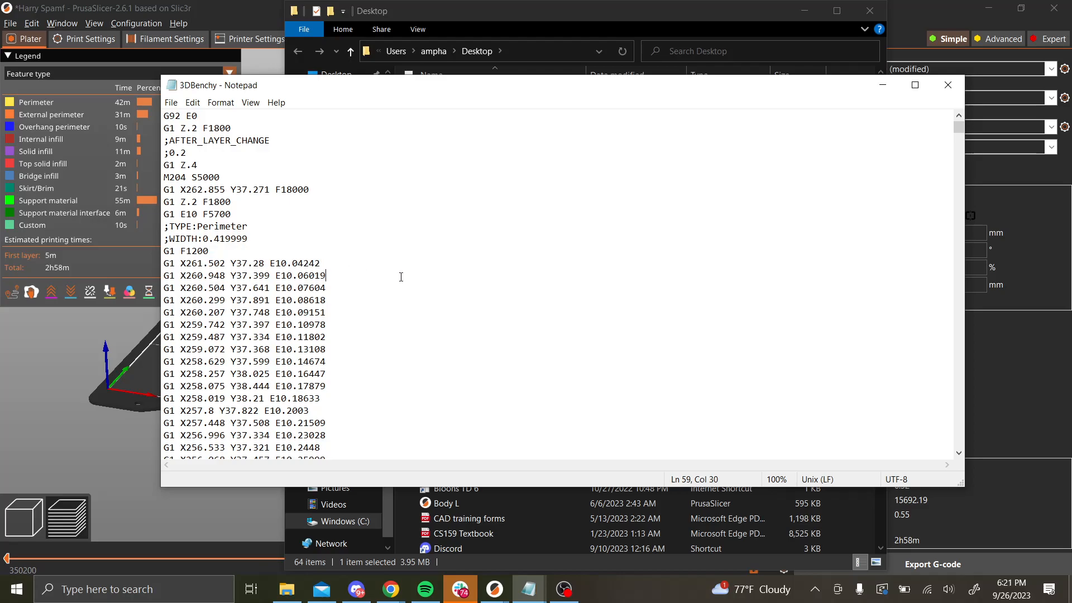
scroll(401, 277, down, 2)
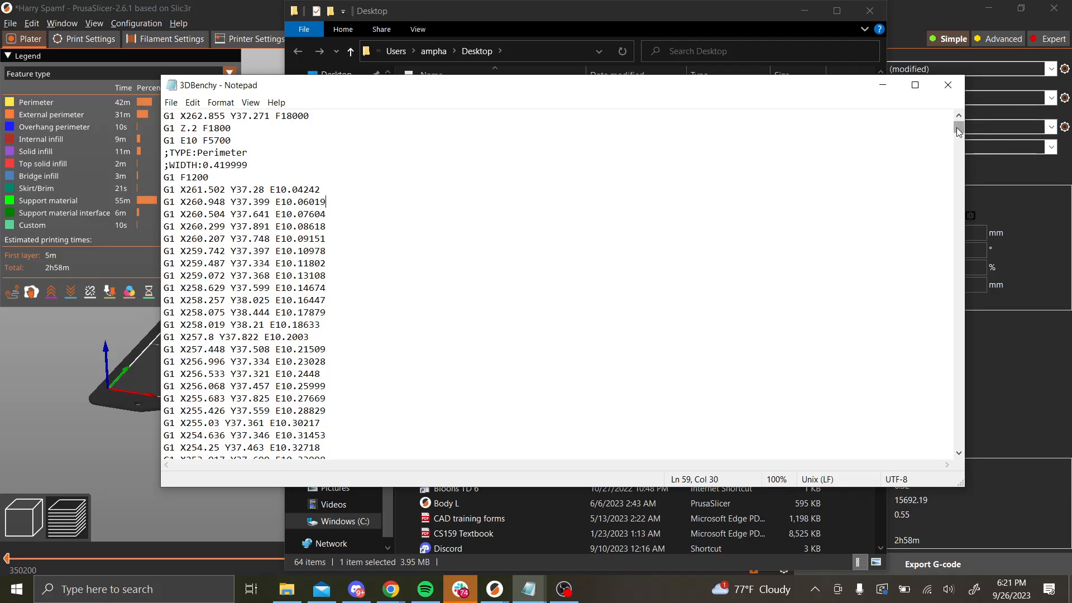
Review the G-code from its header and start-up commands down to the first perimeter moves, highlighting the first two coordinate lines
mouse_move(957, 128)
mouse_down()
mouse_move(952, 453)
mouse_move(966, 114)
mouse_up()
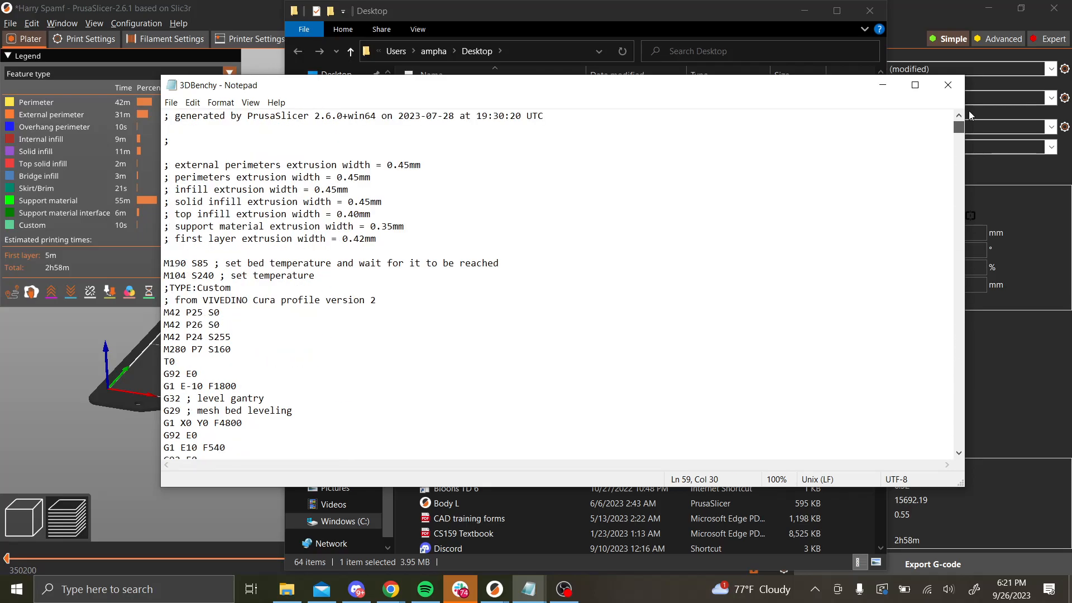
scroll(789, 218, down, 7)
scroll(789, 218, up, 8)
scroll(789, 218, down, 14)
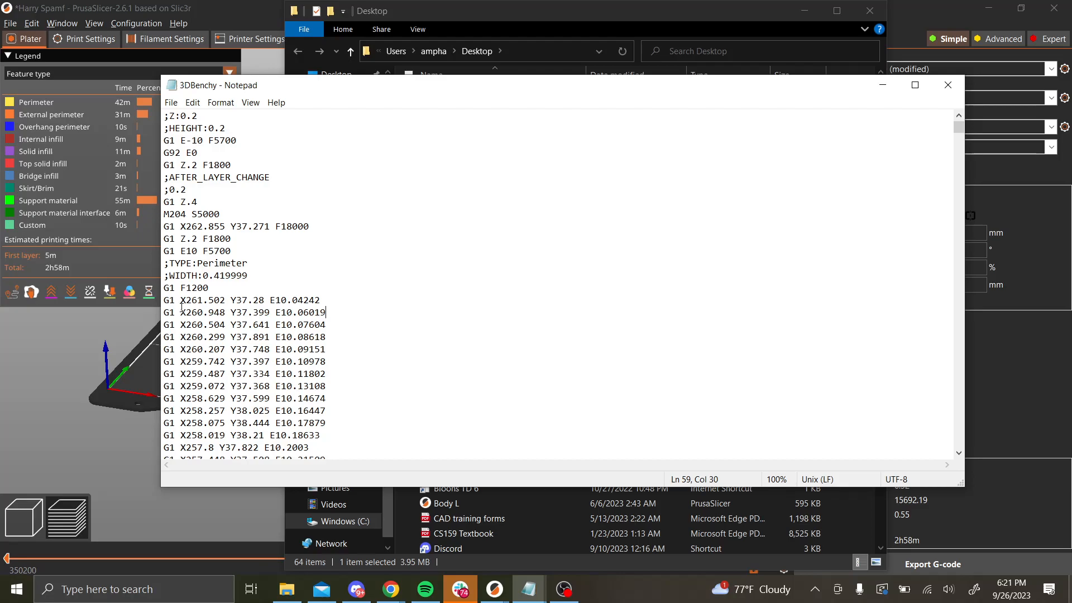
click(296, 284)
drag(296, 284, 179, 301)
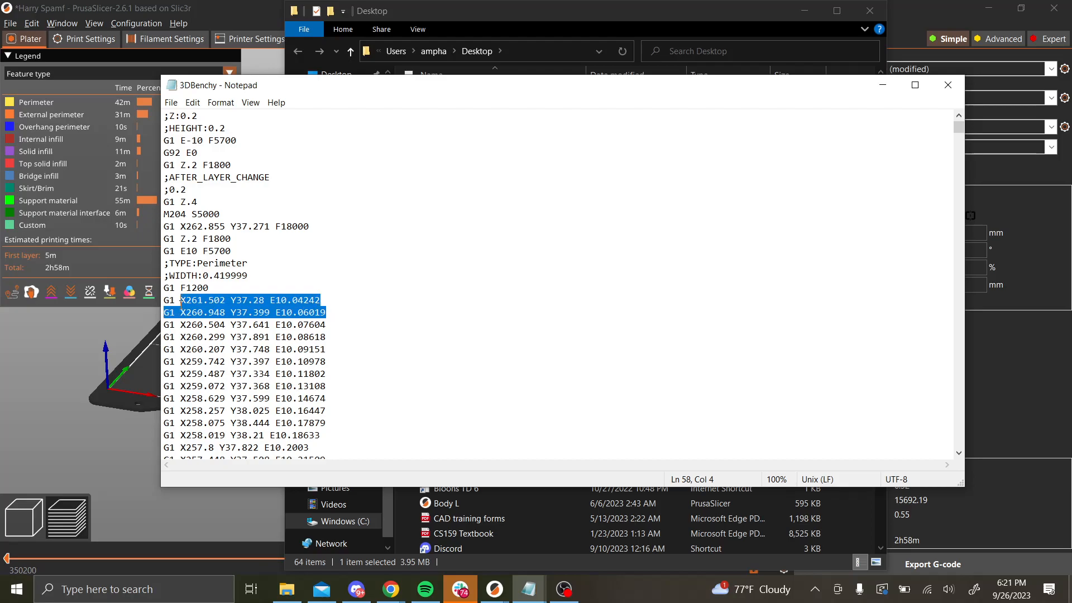
click(209, 311)
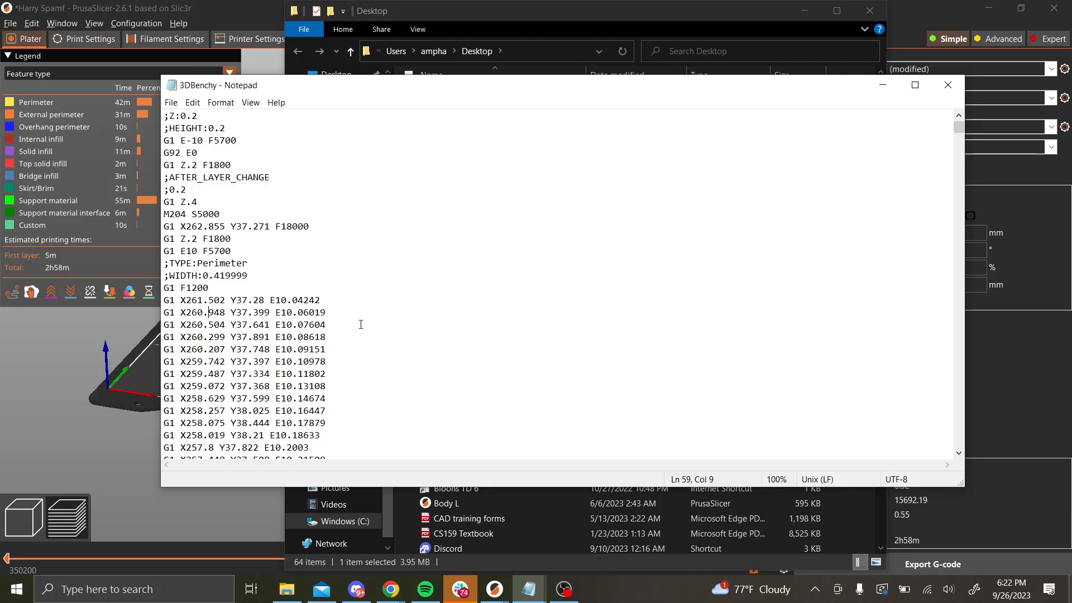
Switch to the Week 4 CAD Training lecture slides in Chrome and show slide 13 on layer height and perimeters
key(alt+Tab)
key(alt+Tab)
key(alt+Tab)
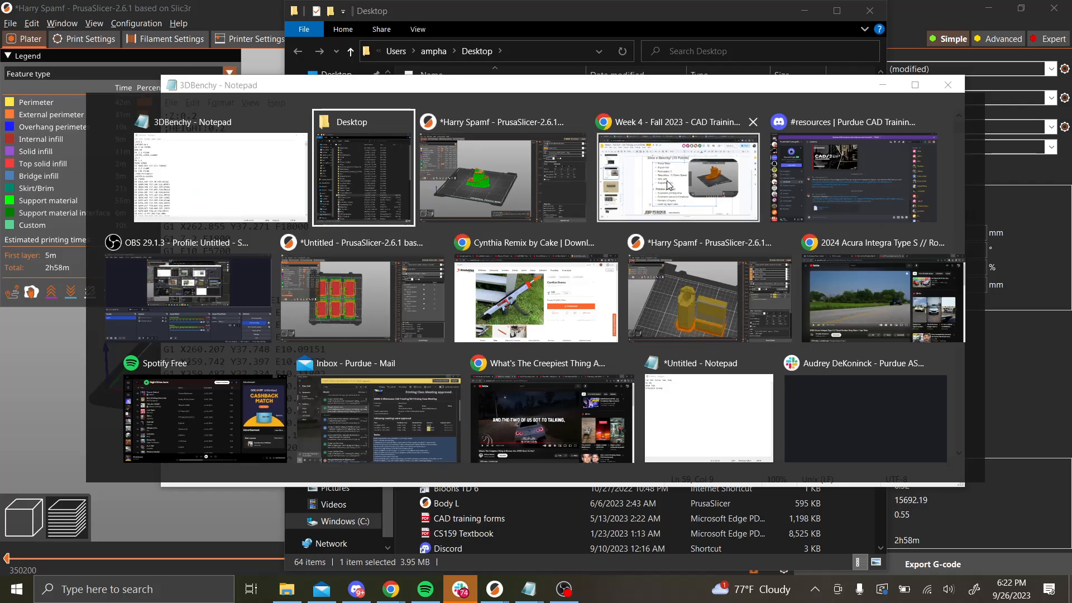
scroll(96, 232, up, 10)
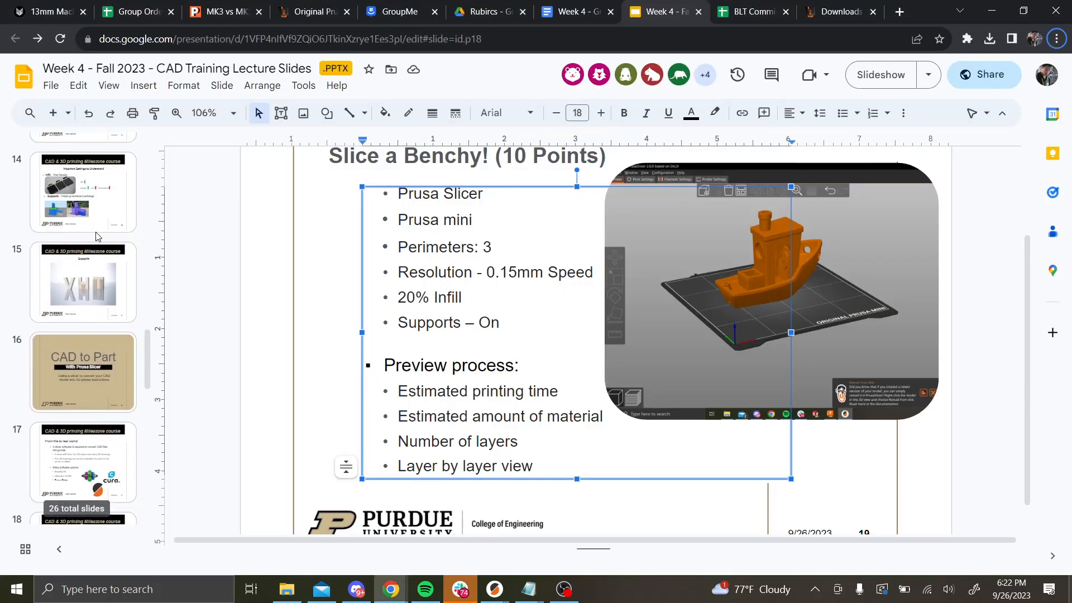
click(96, 242)
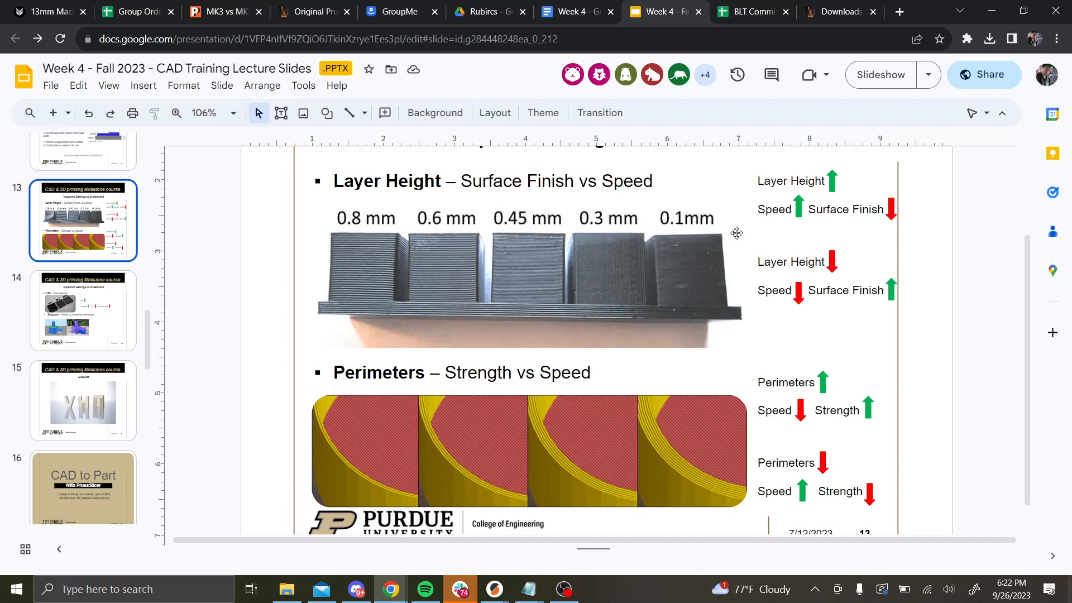
Return to the 3DBenchy G-code in Notepad, examine further move commands down the file, and close it
key(alt+Tab)
key(alt+Tab)
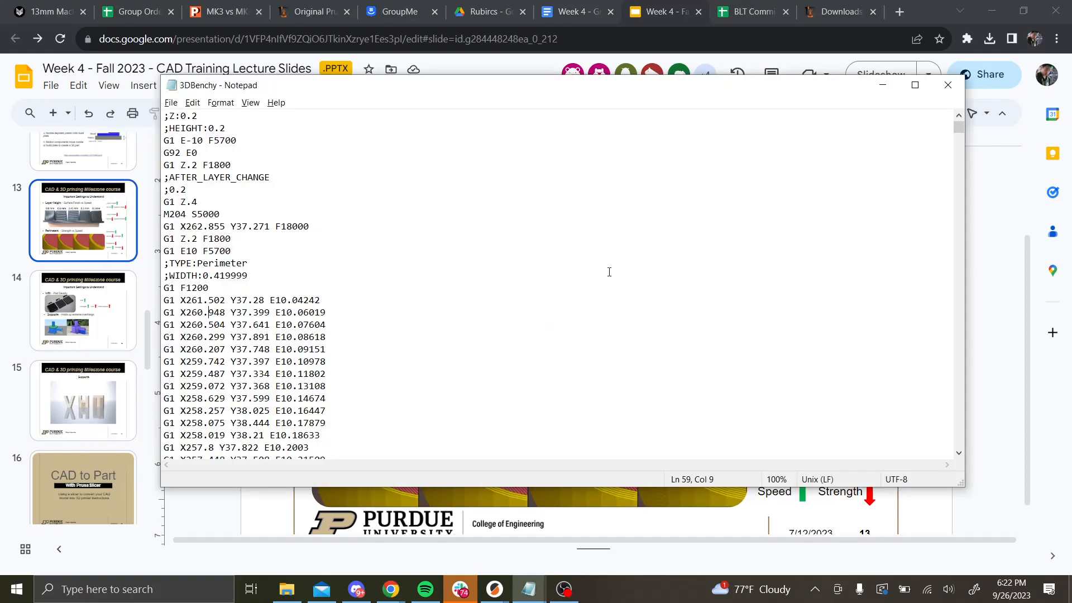
scroll(609, 271, down, 4)
scroll(603, 283, down, 4)
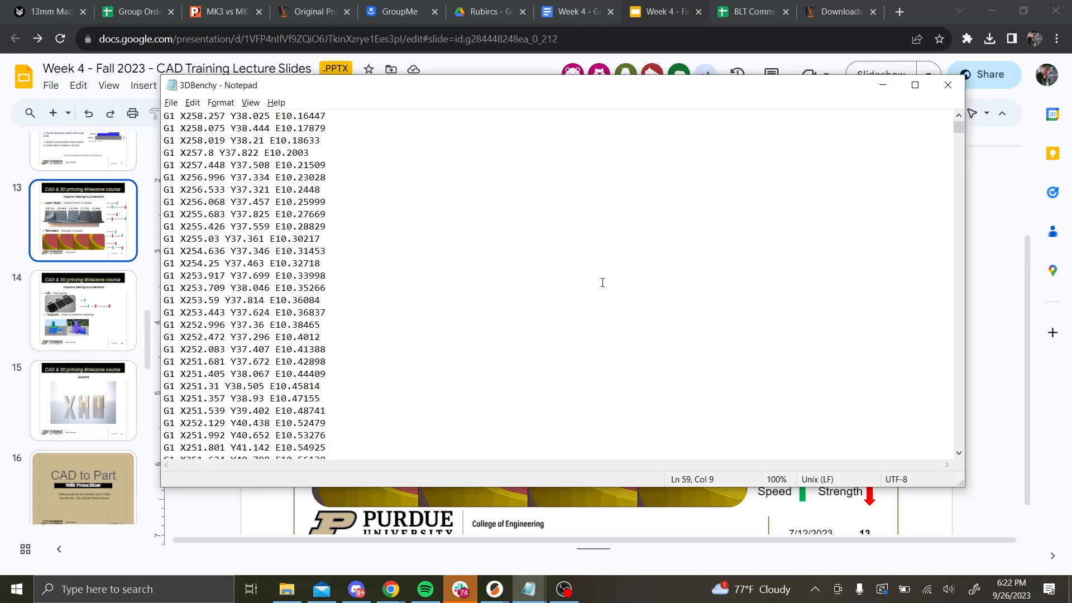
scroll(602, 283, down, 12)
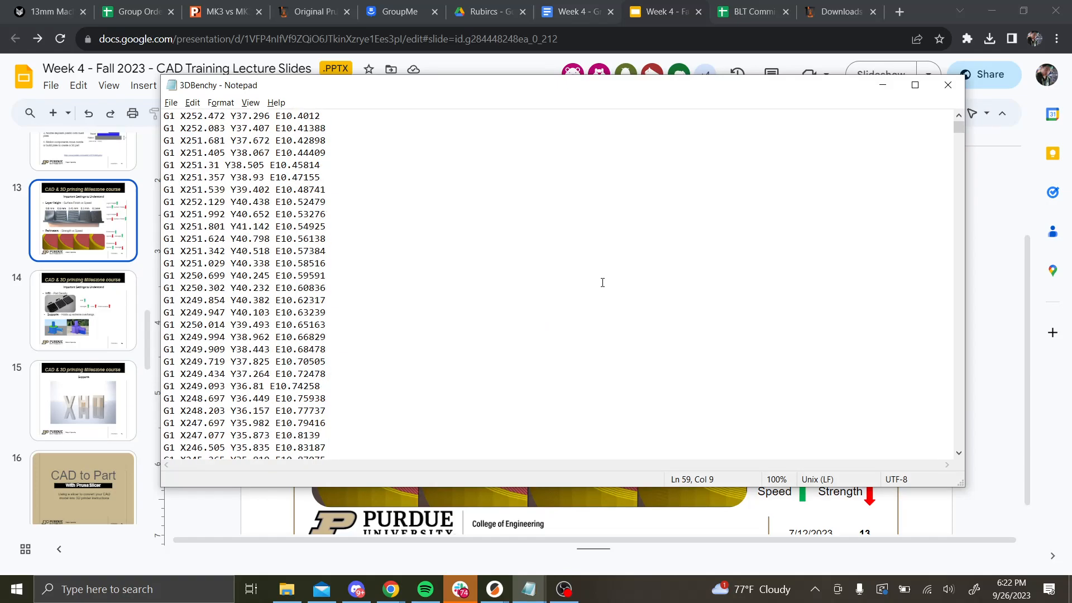
click(954, 93)
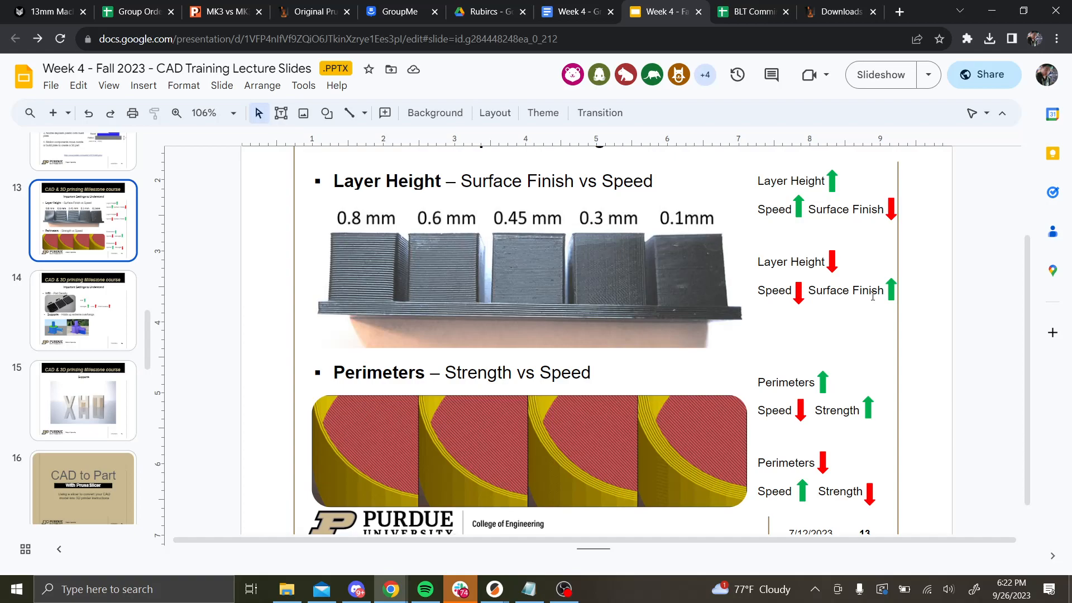
Switch to OBS, start the virtual camera, and select the Display Capture source
key(alt+Tab)
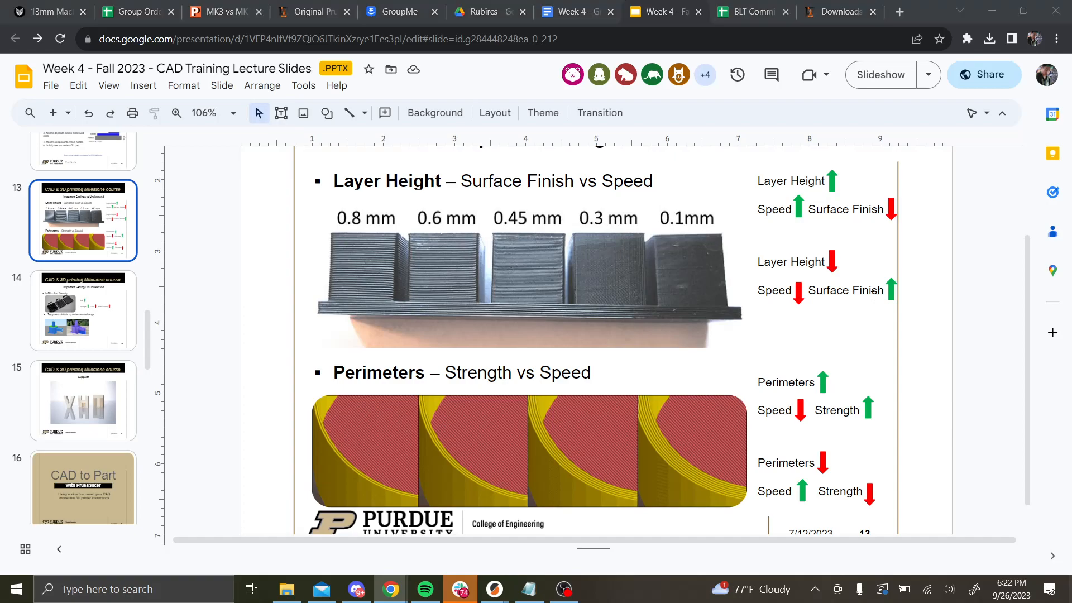
key(alt+Tab)
key(alt+Tab)
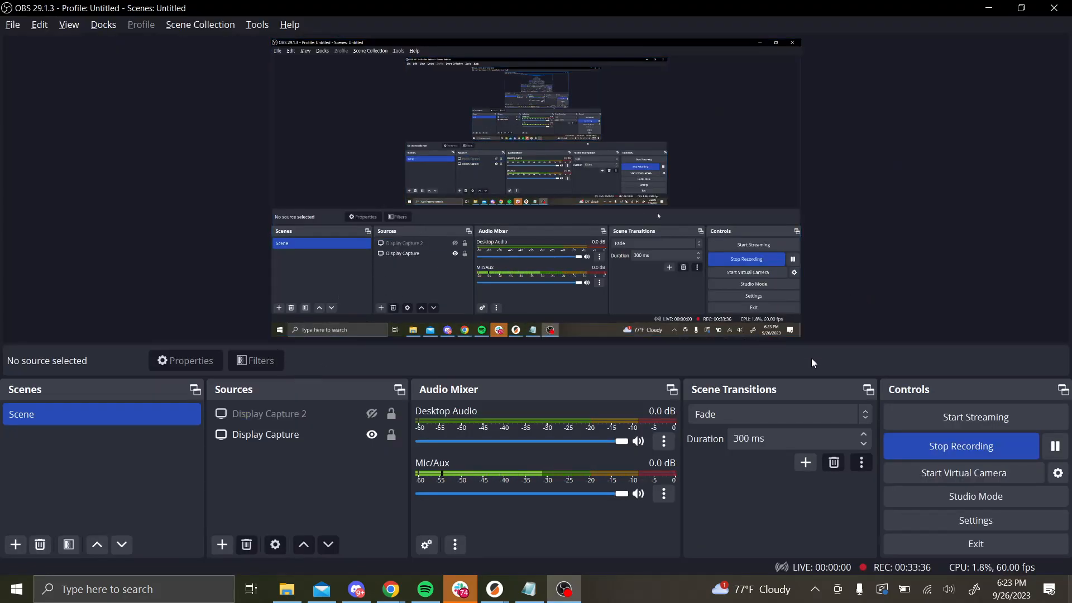
click(953, 473)
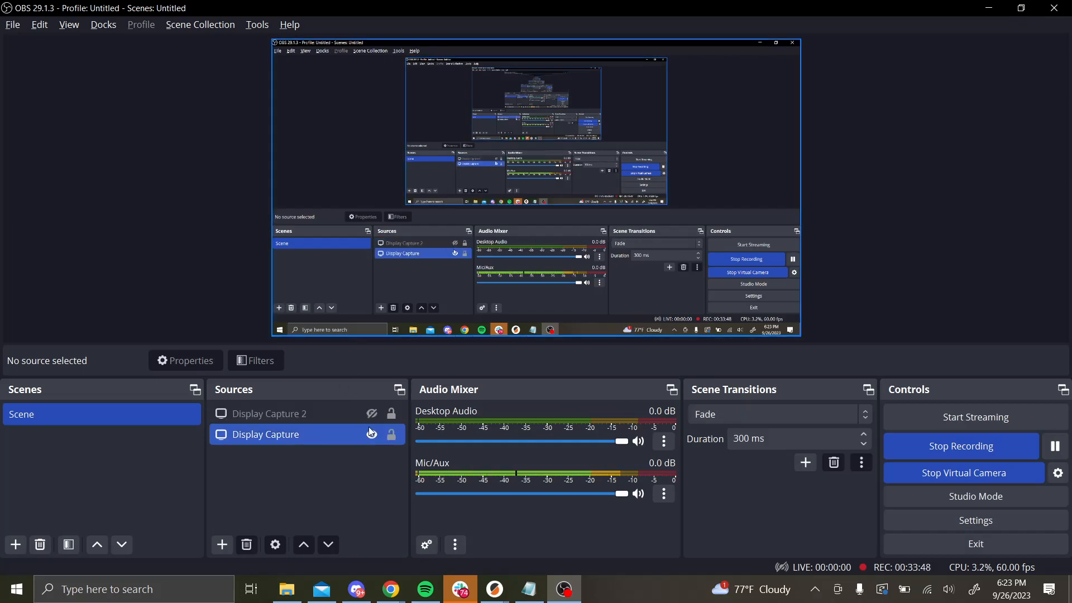
click(331, 413)
click(329, 433)
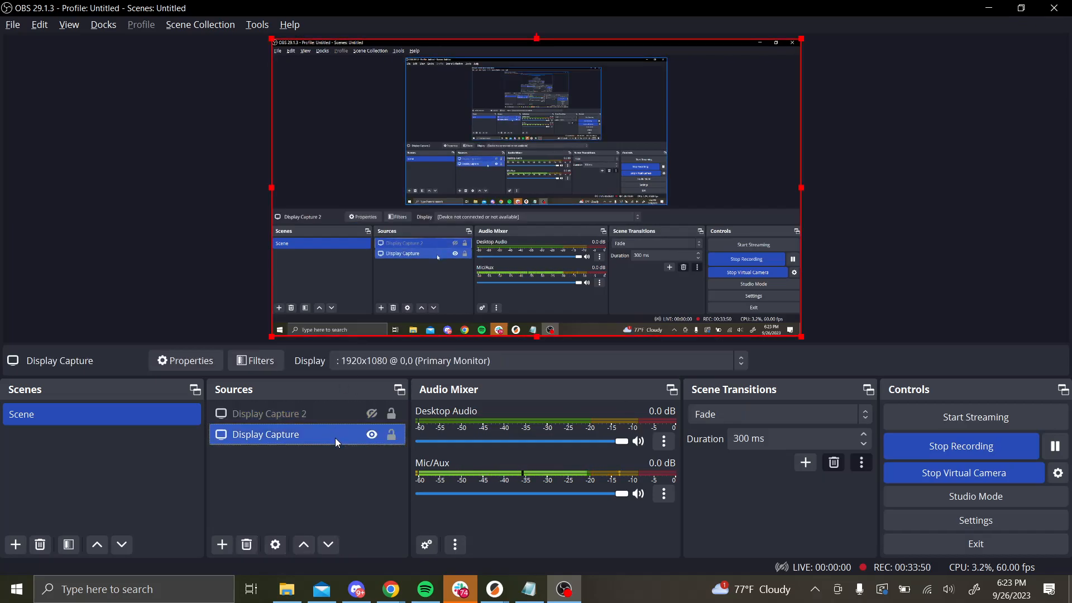
click(450, 361)
click(465, 364)
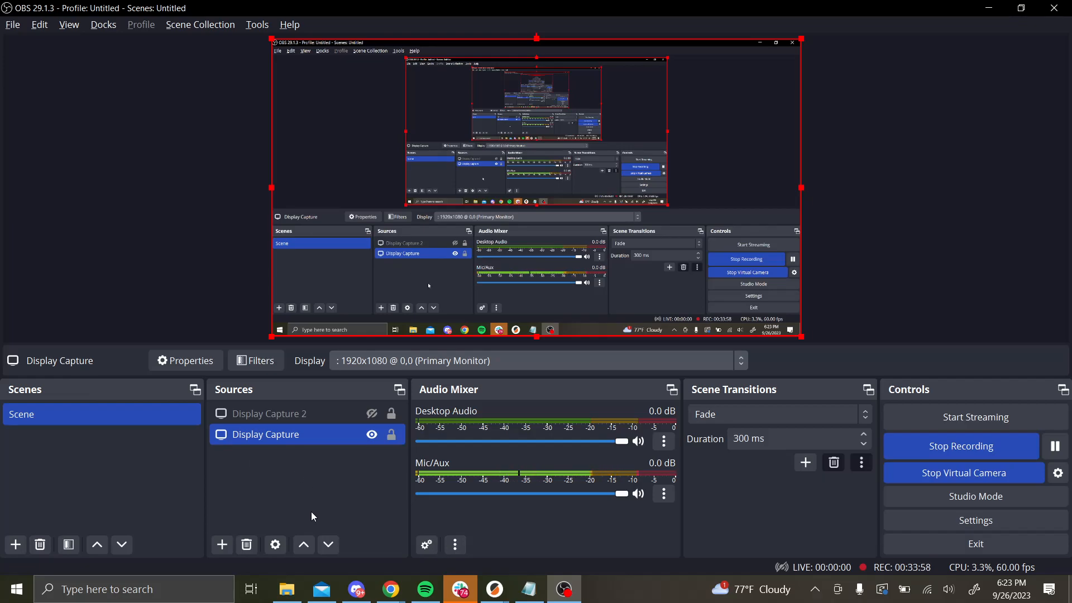
Add a new Video Capture Device source to the scene, keeping its default name and device settings
click(222, 544)
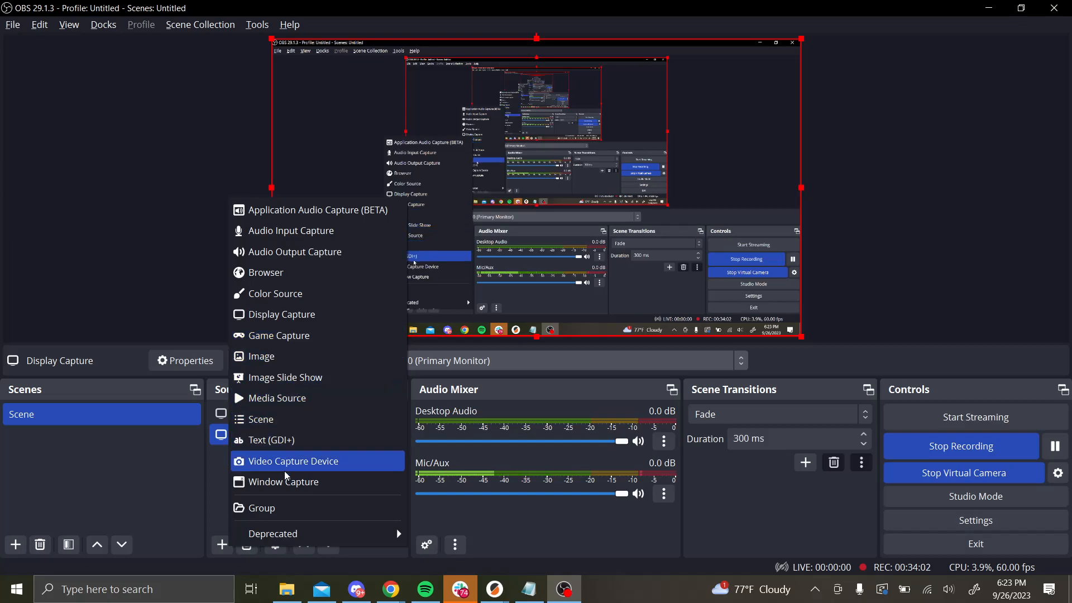
click(321, 462)
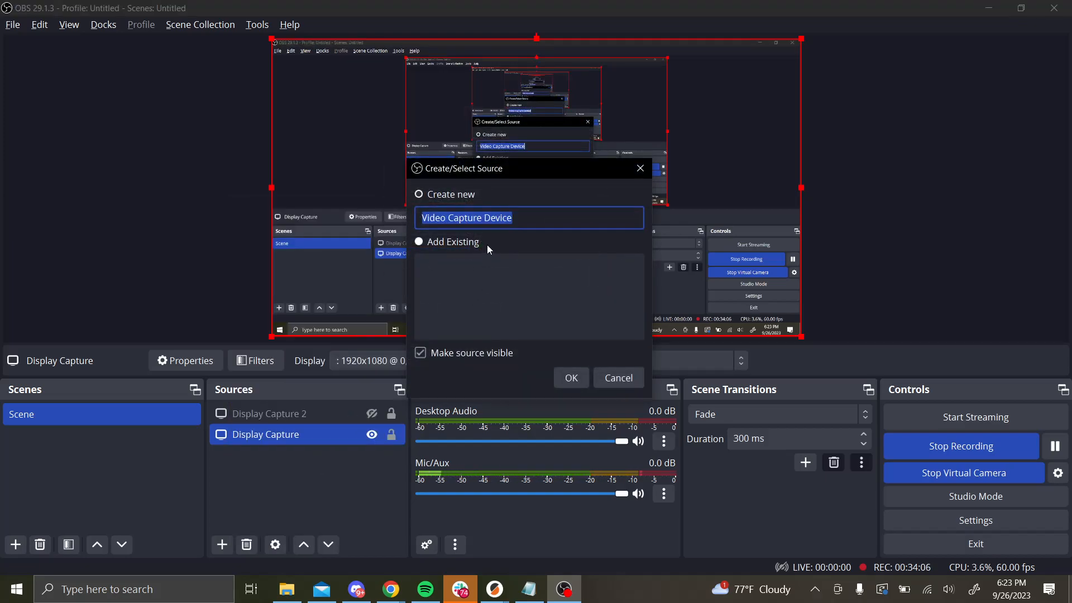
click(575, 380)
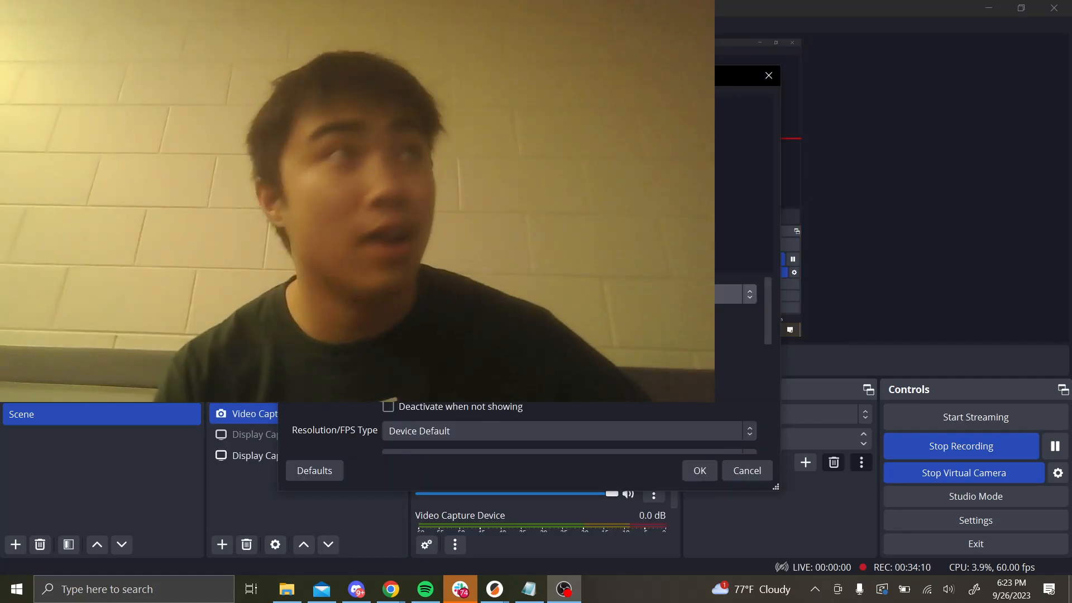
click(692, 469)
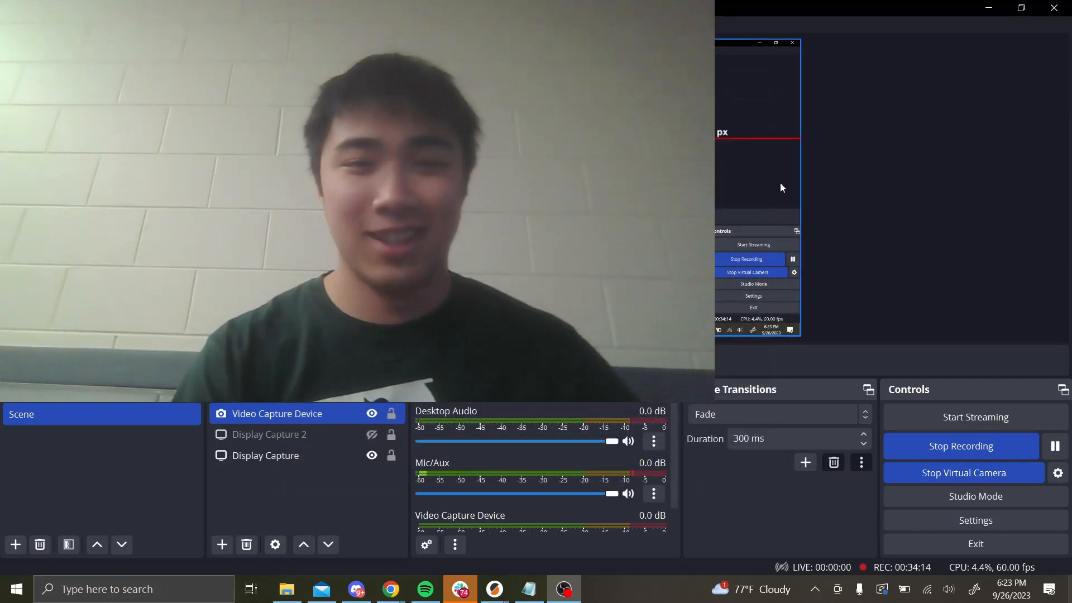